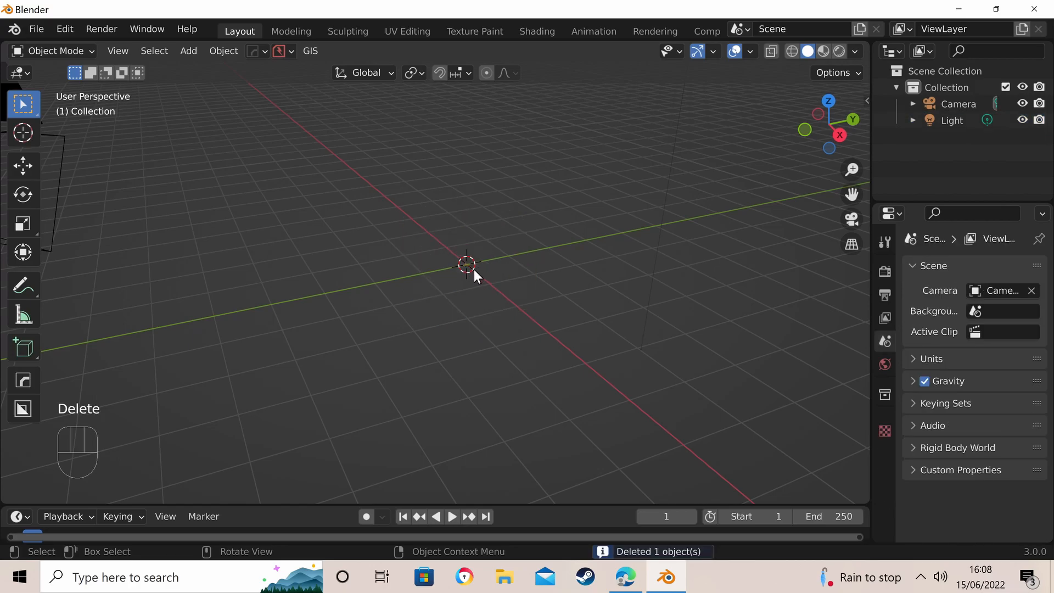
# - Add a plane mesh at the world origin of the empty scene
pyautogui.hotkey('shift', 'a')
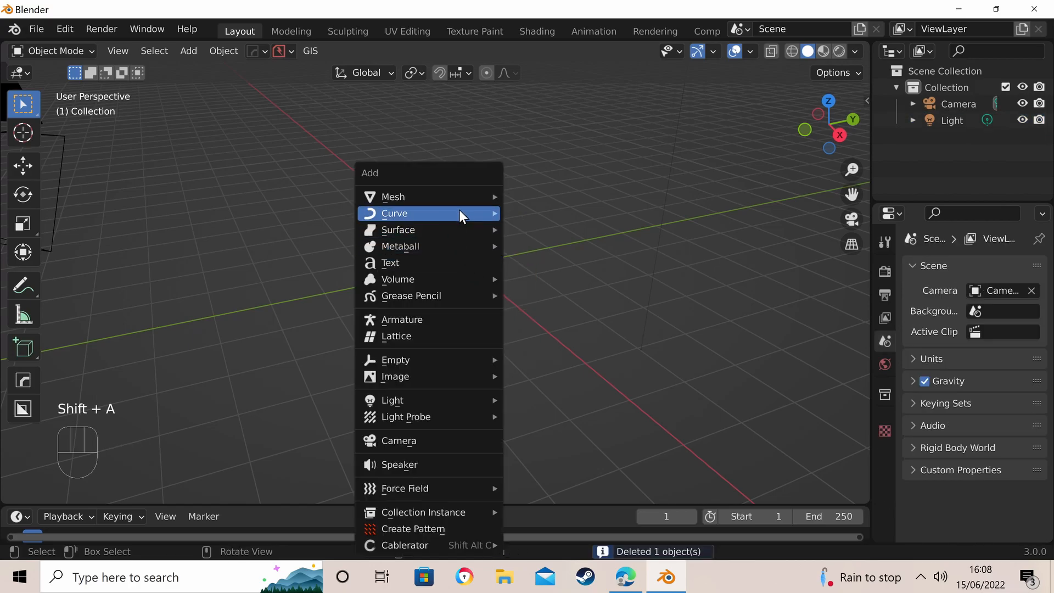
pyautogui.moveTo(465, 196)
pyautogui.click(533, 196)
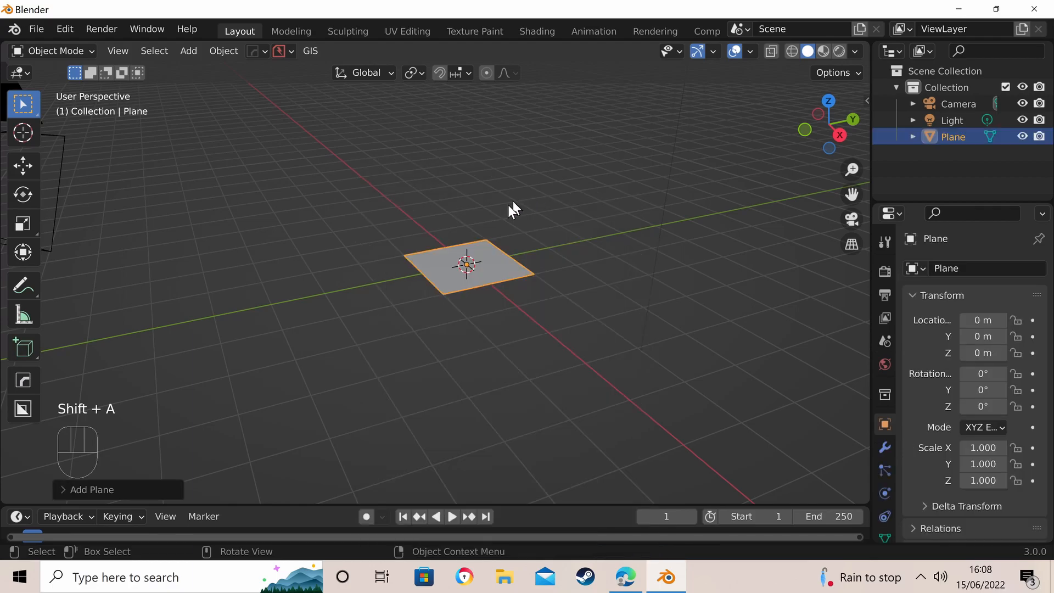
pyautogui.scroll(3, 466, 283)
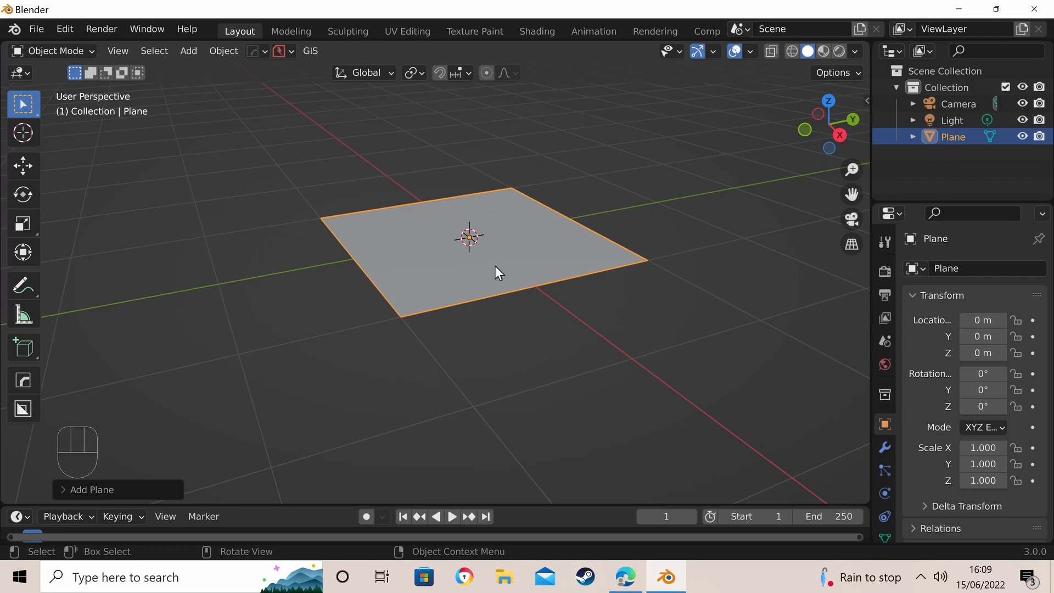
# - Scale the plane uniformly by a factor of 5
pyautogui.write('s5')
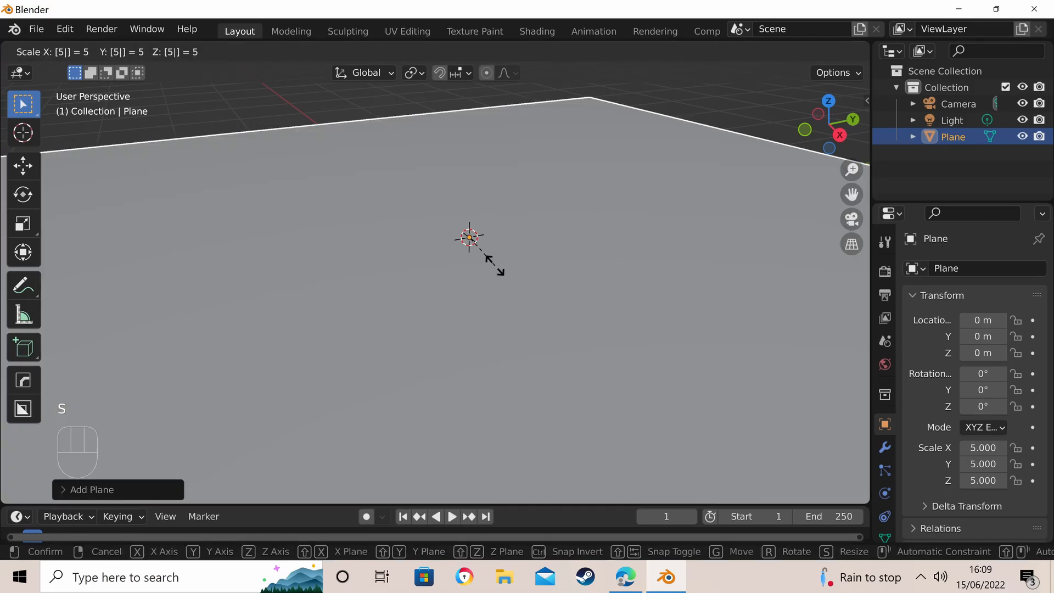
pyautogui.click(495, 266)
pyautogui.scroll(-5, 490, 268)
pyautogui.scroll(1, 489, 268)
pyautogui.moveTo(489, 268); pyautogui.dragTo(472, 264, button='middle')
pyautogui.scroll(-5, 473, 268)
pyautogui.scroll(5, 473, 268)
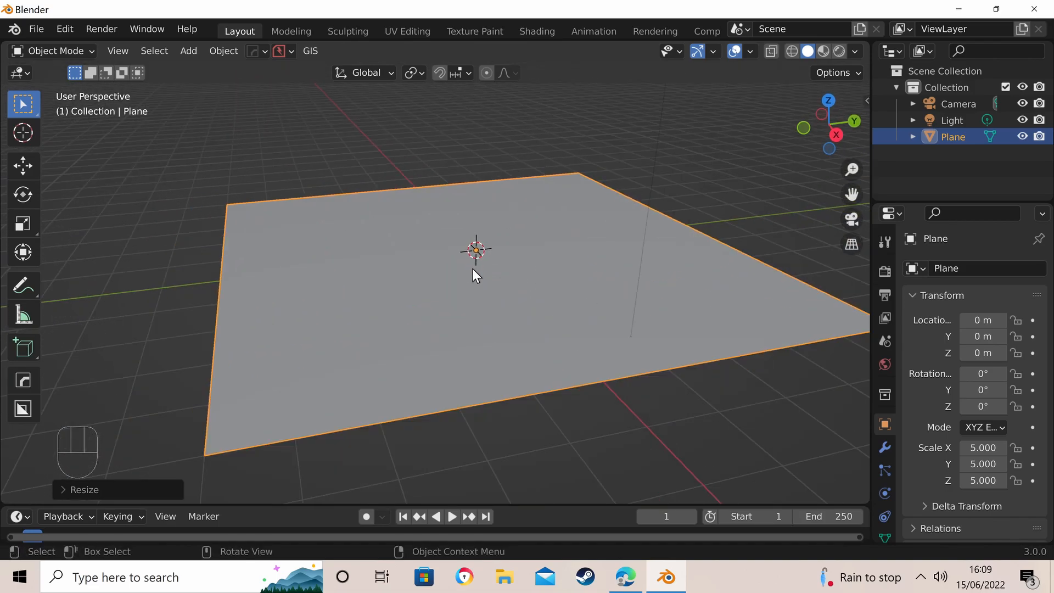
# - Subdivide the whole plane eight times in Edit Mode and return to Object Mode
pyautogui.press('Tab')
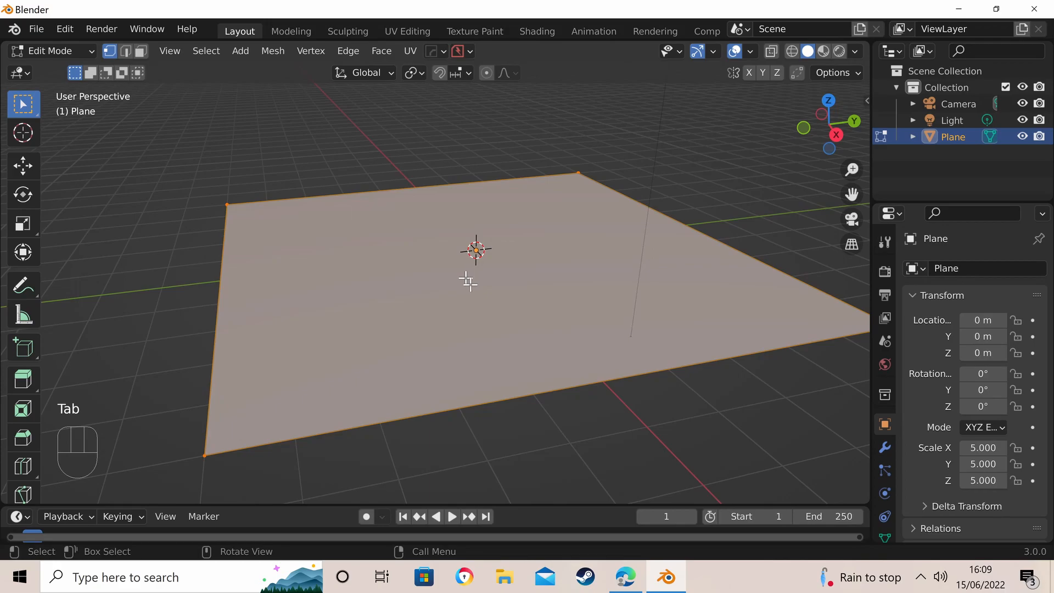
pyautogui.rightClick(457, 276)
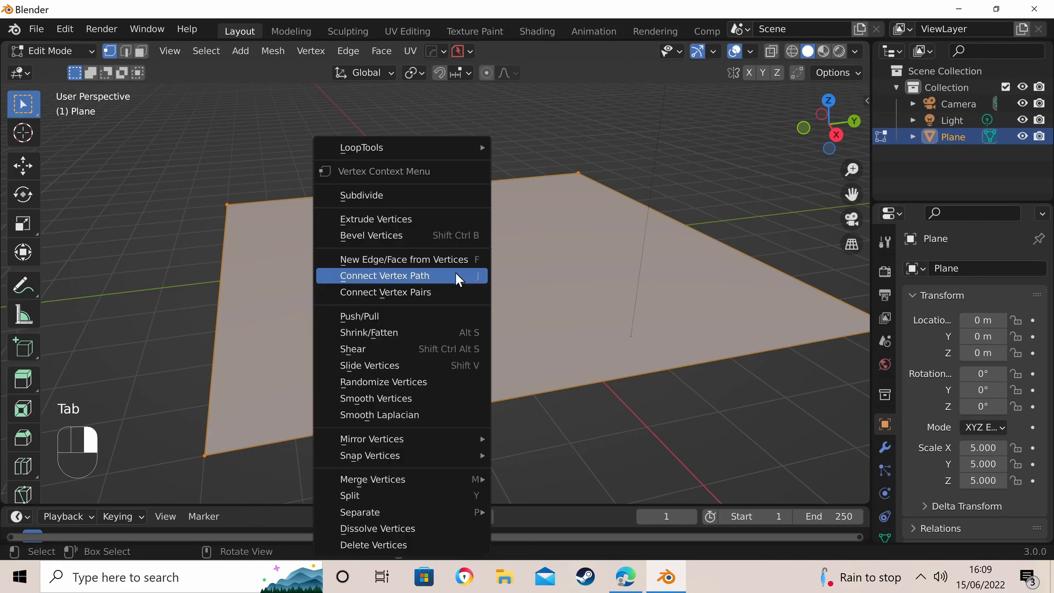
pyautogui.click(406, 198)
pyautogui.rightClick(442, 302)
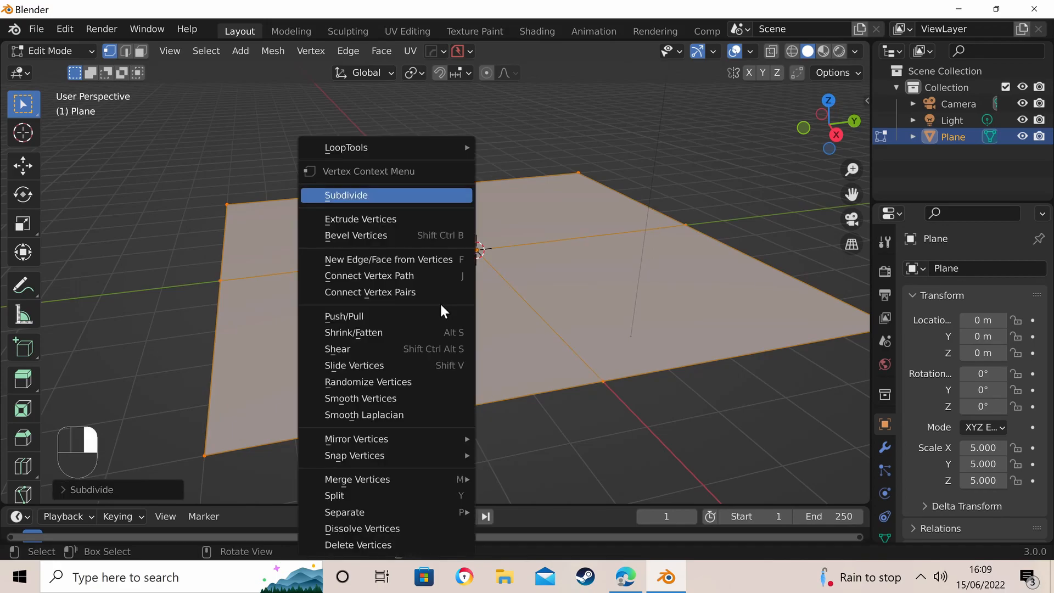
pyautogui.click(404, 202)
pyautogui.rightClick(441, 289)
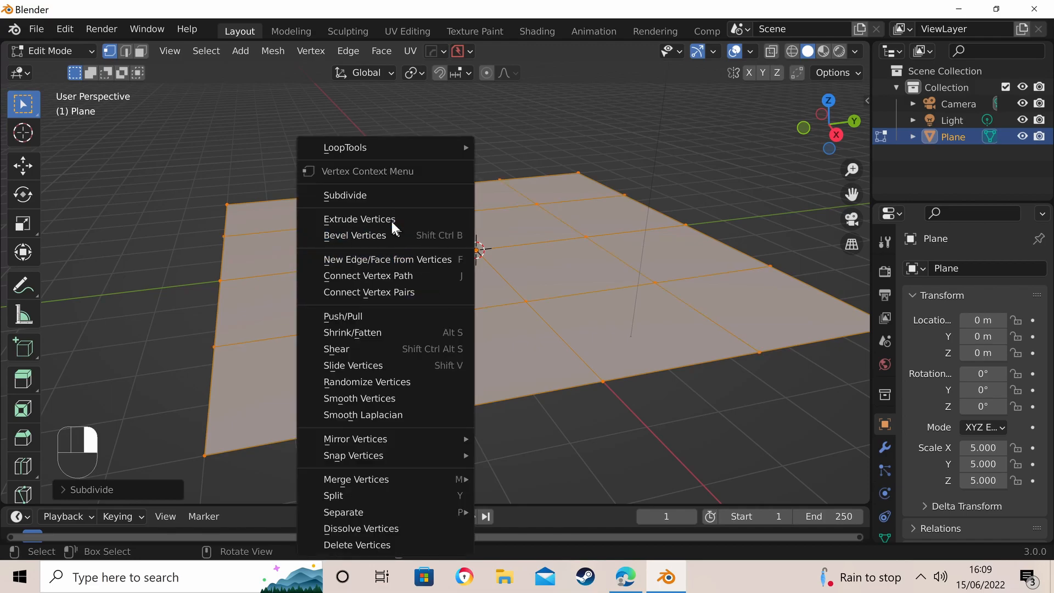
pyautogui.click(388, 199)
pyautogui.rightClick(461, 302)
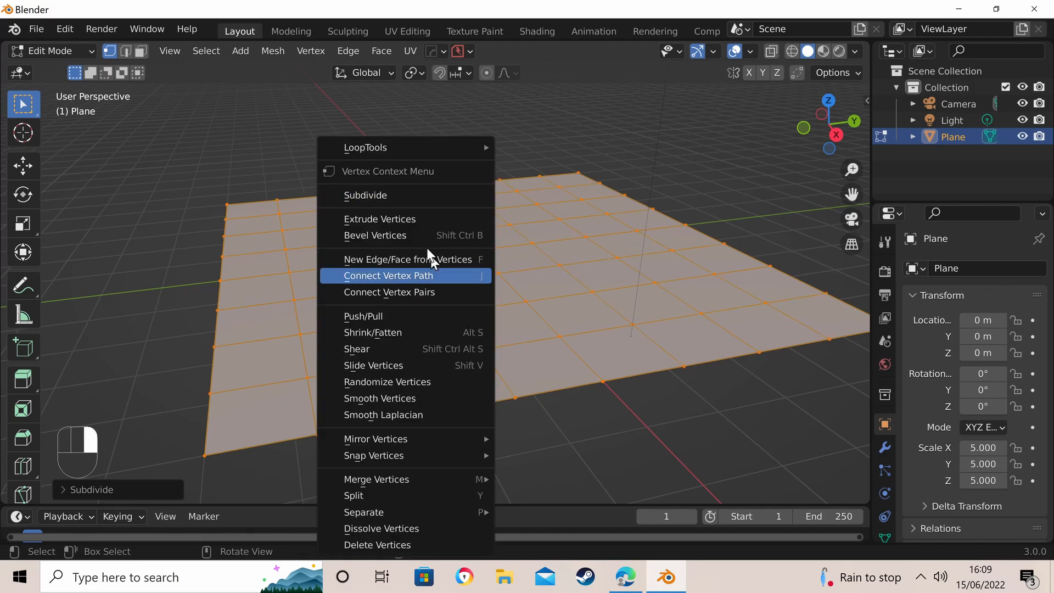
pyautogui.click(404, 200)
pyautogui.rightClick(467, 307)
pyautogui.click(426, 196)
pyautogui.rightClick(470, 324)
pyautogui.click(420, 196)
pyautogui.rightClick(468, 330)
pyautogui.click(396, 196)
pyautogui.rightClick(470, 301)
pyautogui.click(415, 196)
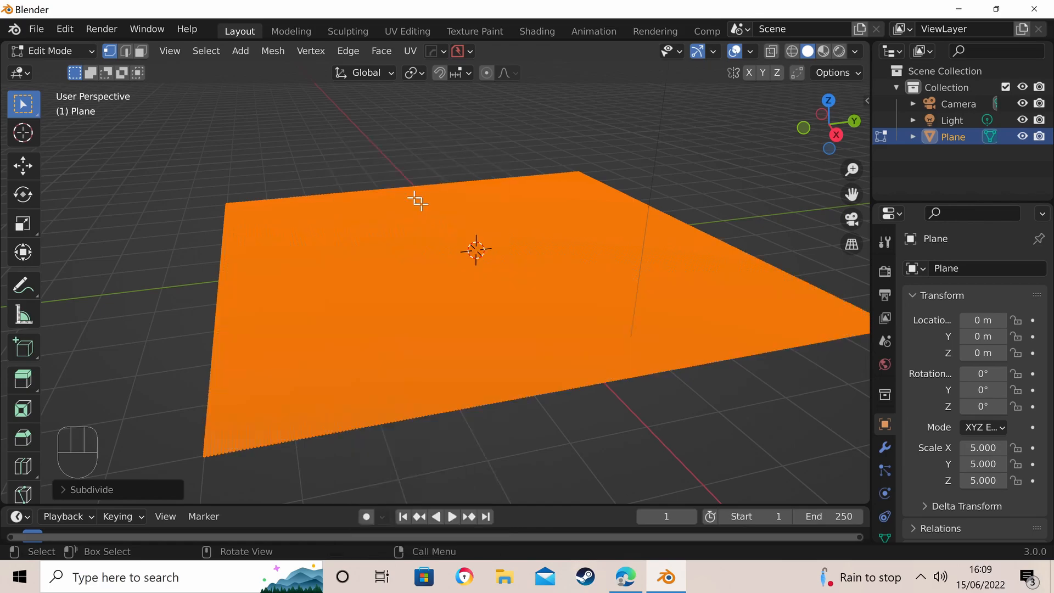
pyautogui.moveTo(452, 289); pyautogui.dragTo(449, 325, button='middle')
pyautogui.scroll(4, 448, 309)
pyautogui.scroll(-5, 449, 309)
pyautogui.scroll(2, 489, 310)
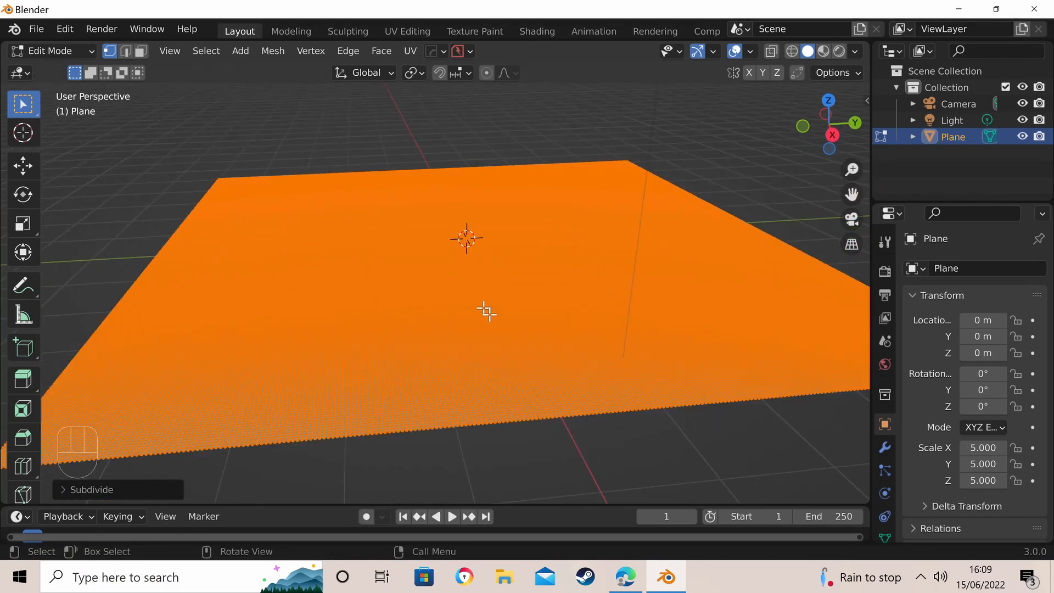
pyautogui.scroll(-5, 391, 349)
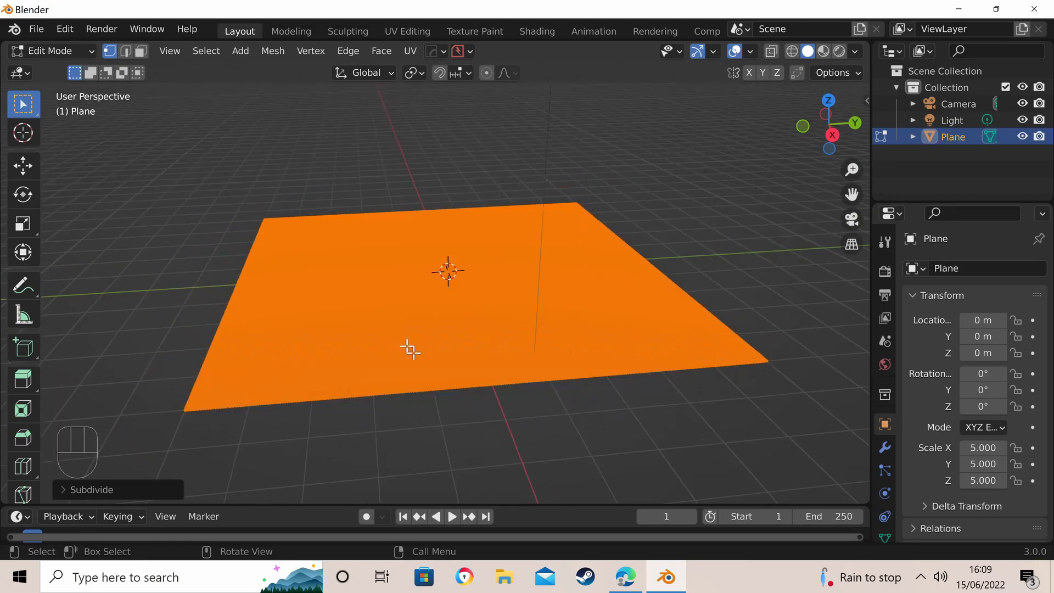
pyautogui.press('Tab')
# - Split the 3D viewport into two side-by-side areas and make the narrower one a Shader Editor with its sidebar hidden
pyautogui.scroll(-4, 497, 353)
pyautogui.scroll(7, 457, 337)
pyautogui.scroll(-1, 500, 316)
pyautogui.scroll(-4, 504, 308)
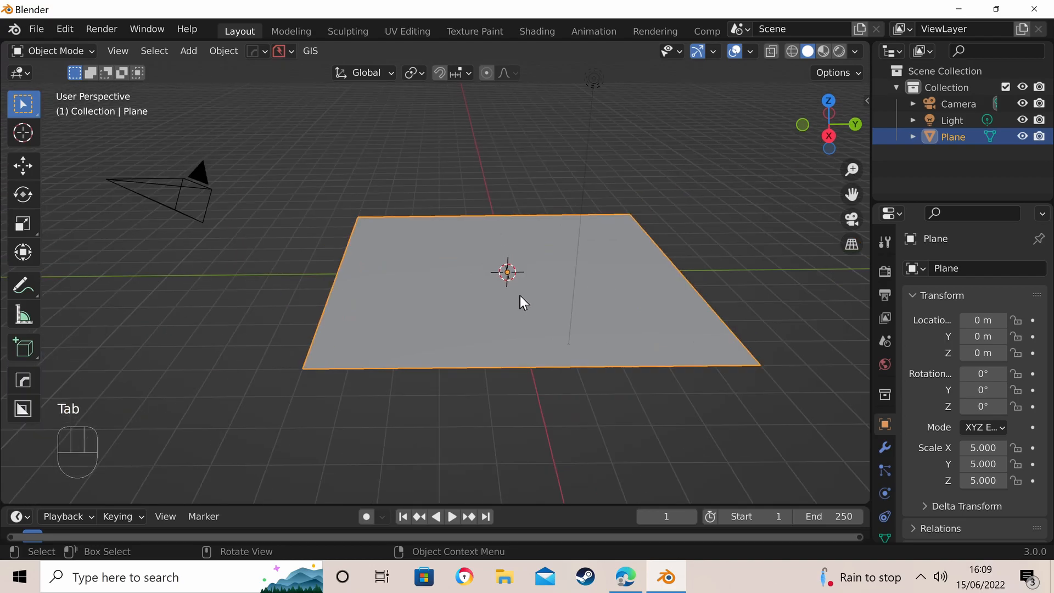
pyautogui.scroll(4, 520, 299)
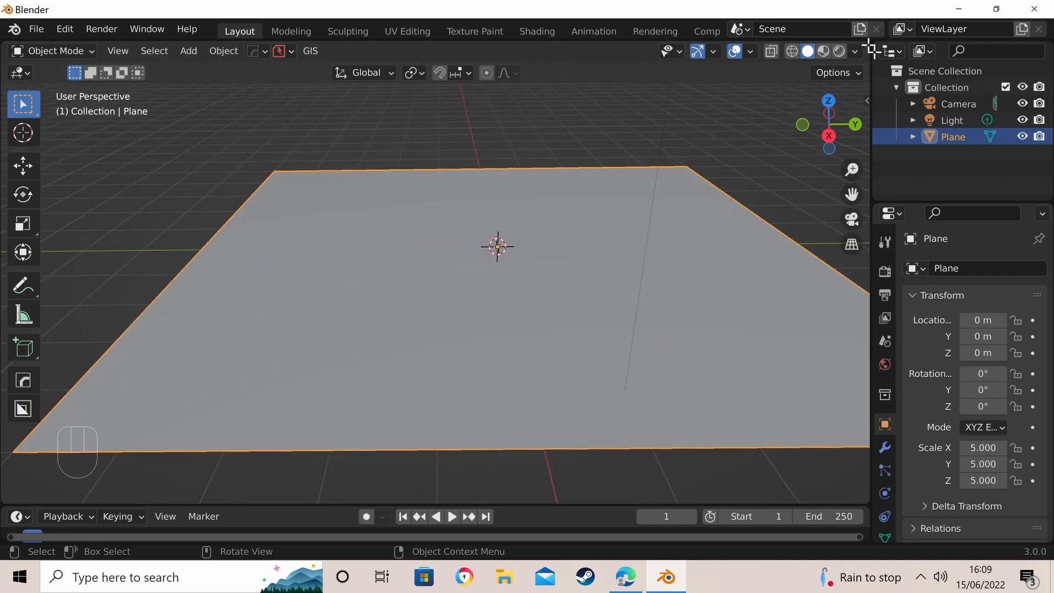
pyautogui.moveTo(871, 50); pyautogui.dragTo(321, 106)
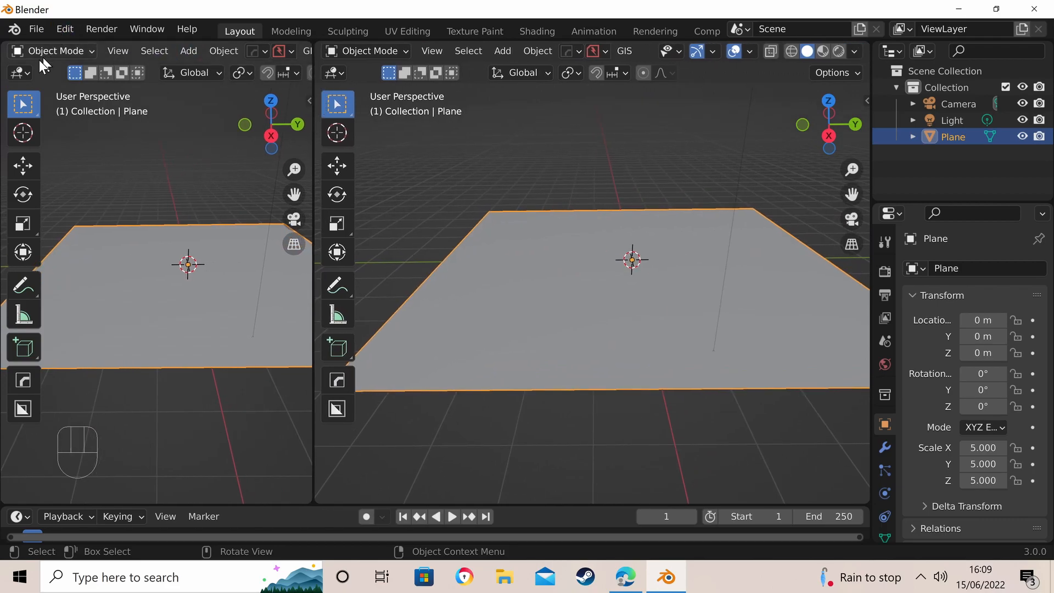
pyautogui.click(21, 76)
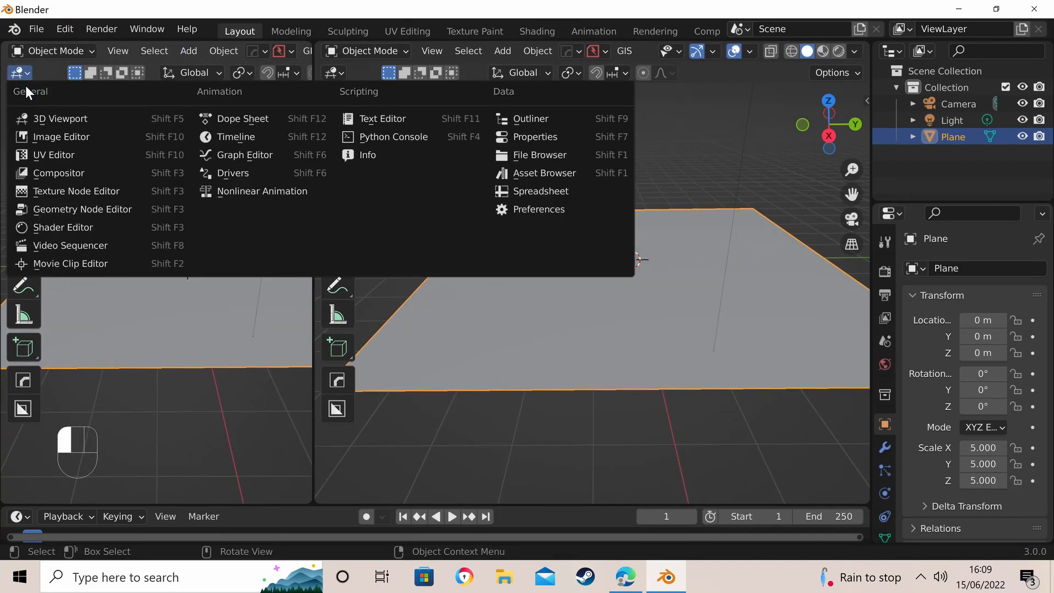
pyautogui.click(21, 74)
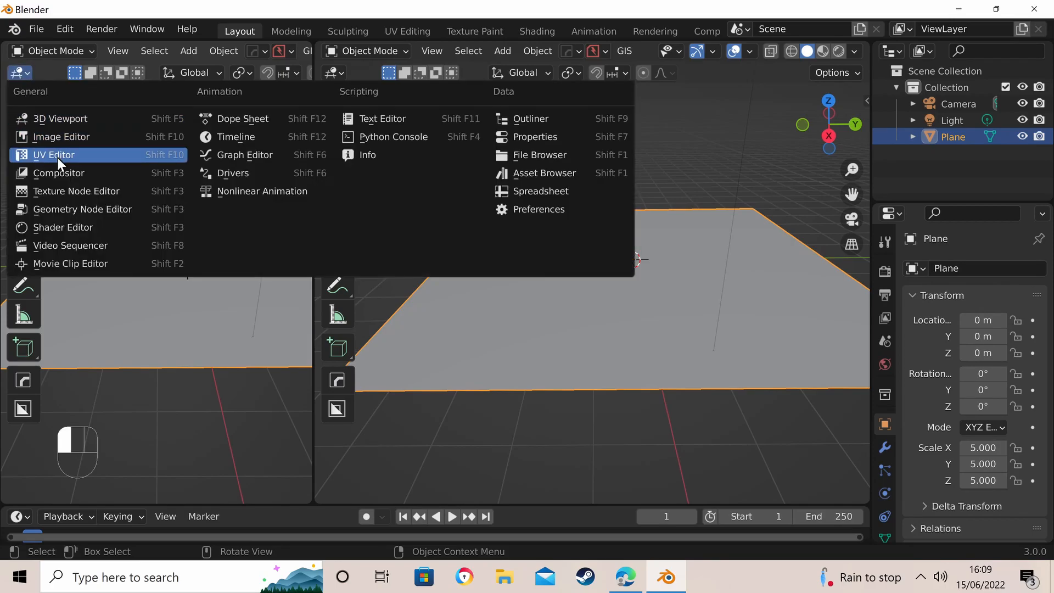
pyautogui.click(47, 224)
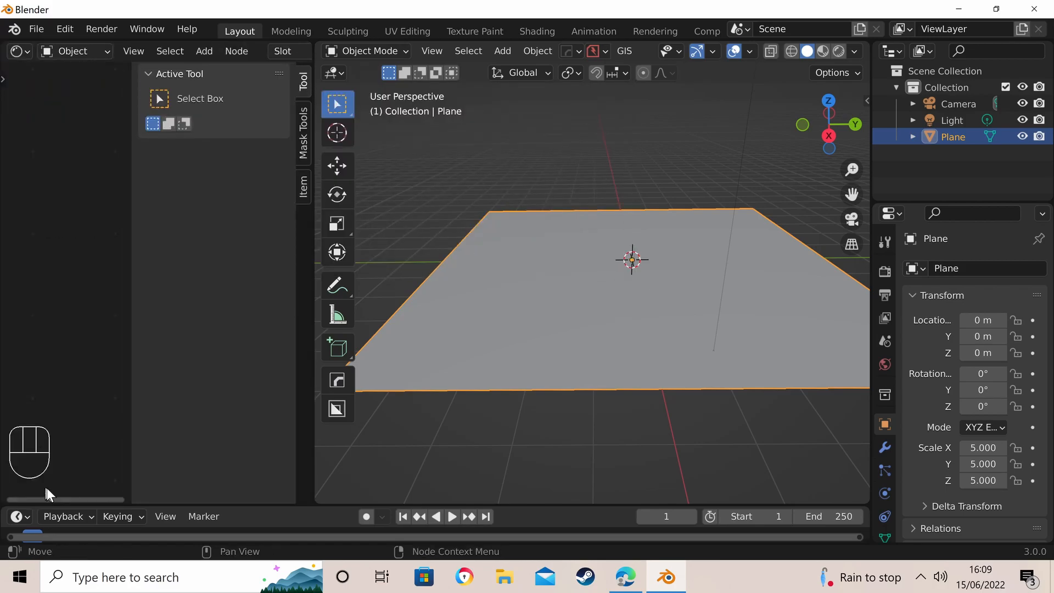
pyautogui.press('n')
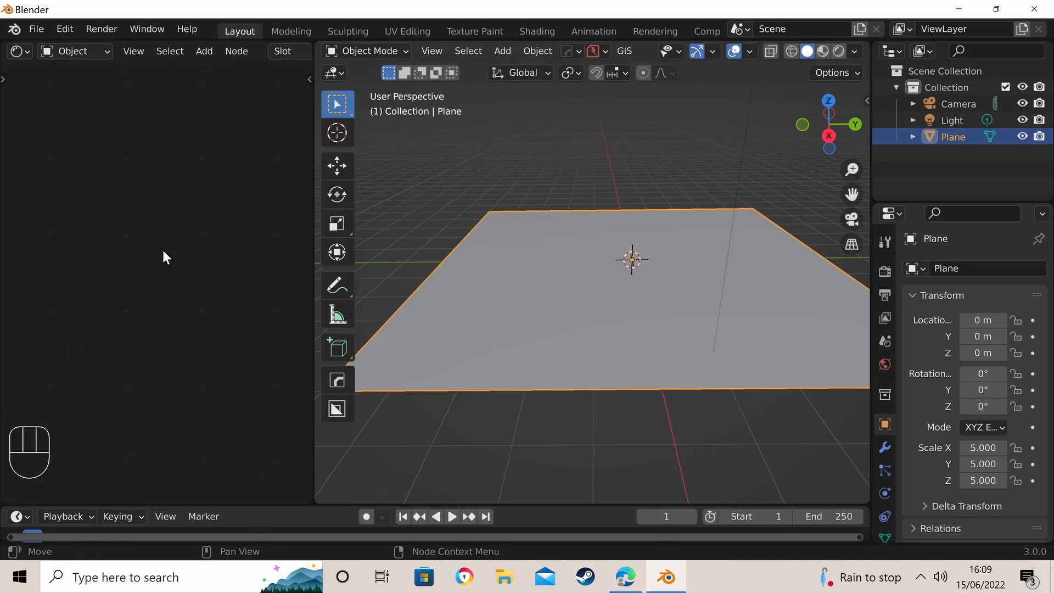
# - Add a material slot to the plane and create a new material in it
pyautogui.scroll(-3, 885, 489)
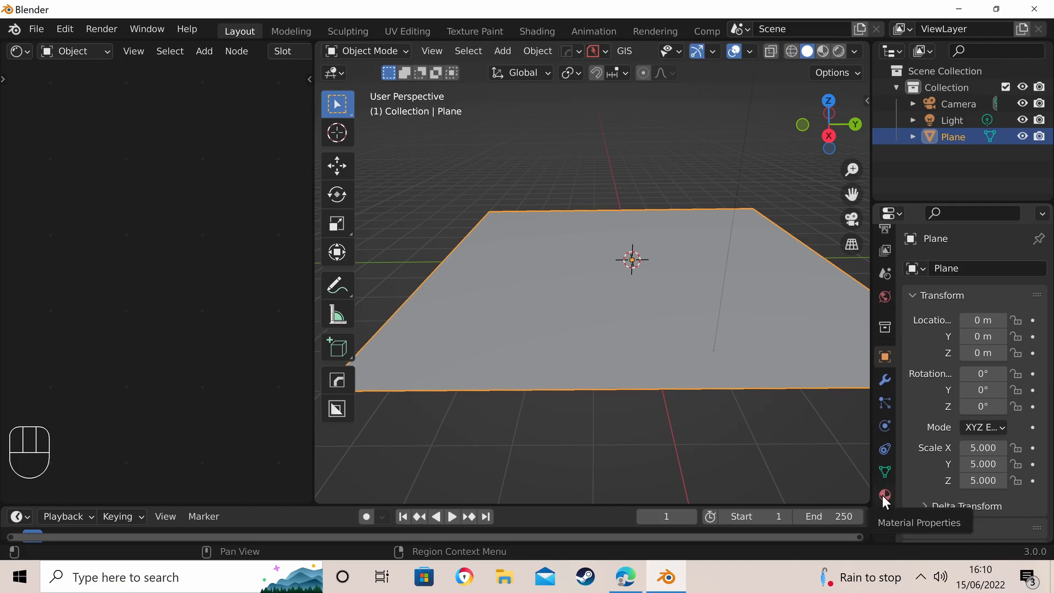
pyautogui.click(886, 494)
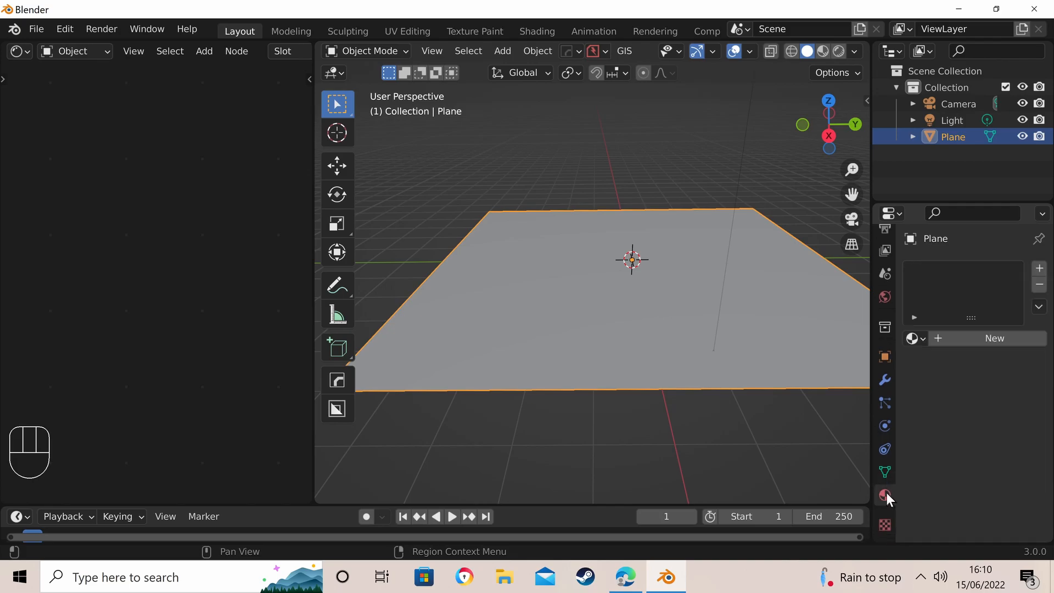
pyautogui.click(1040, 270)
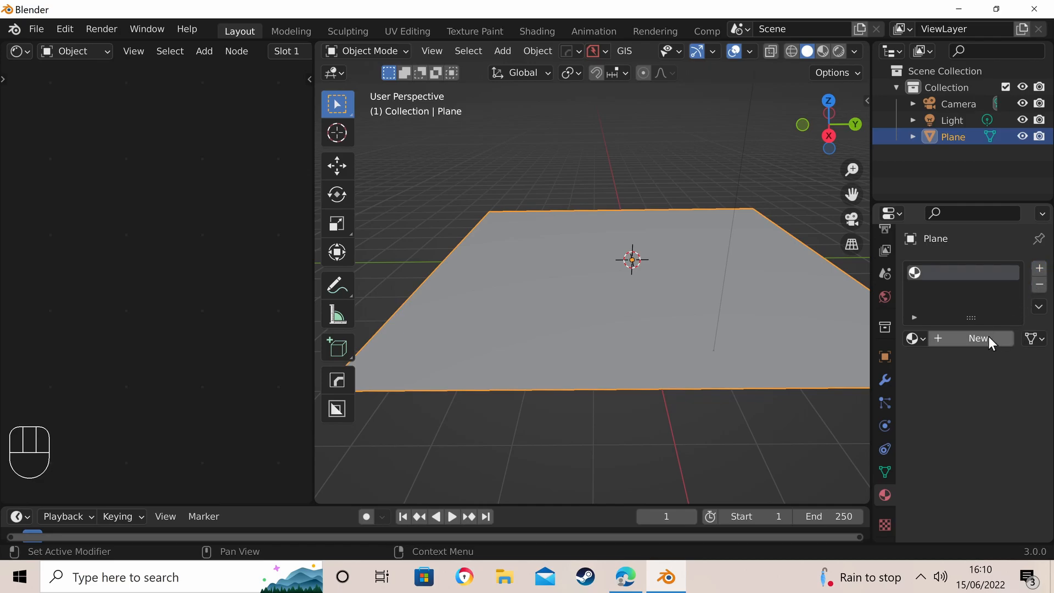
pyautogui.click(977, 338)
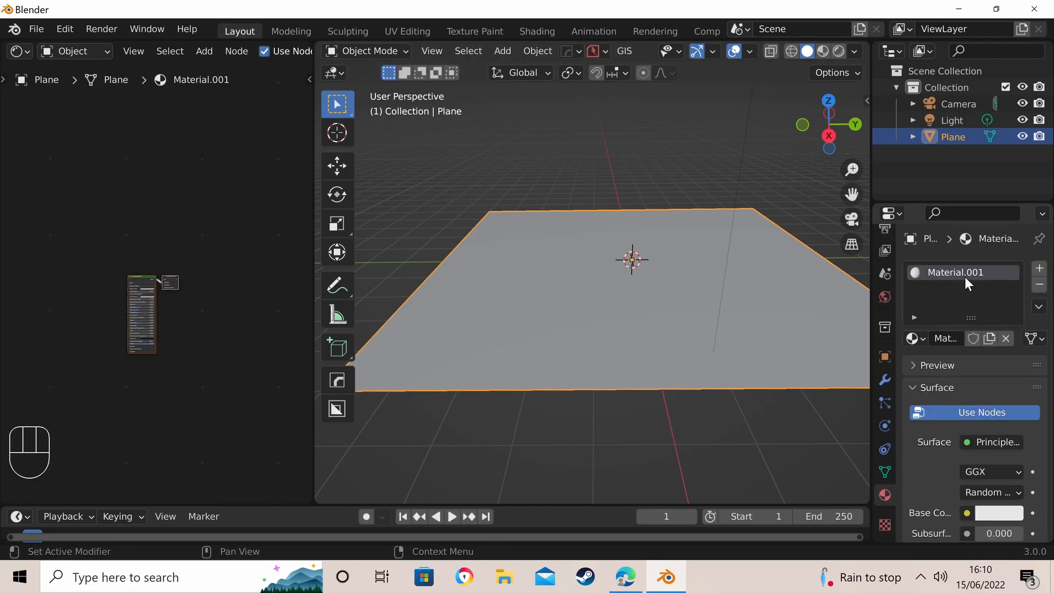
# - Add an Image Texture node beside the Principled BSDF and connect its Color output to the Base Color input
pyautogui.scroll(-5, 155, 228)
pyautogui.scroll(10, 112, 313)
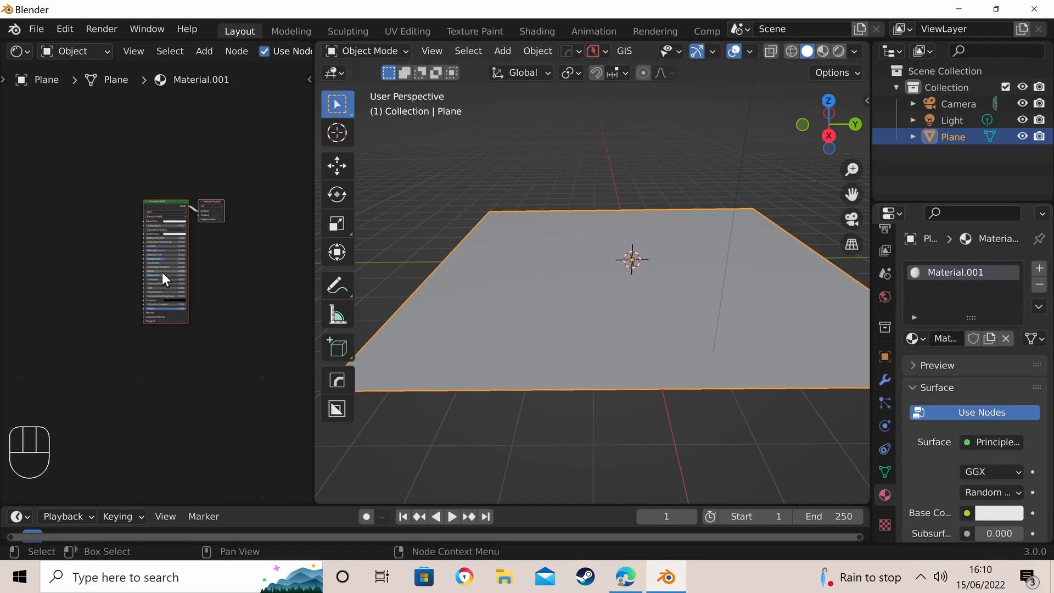
pyautogui.scroll(2, 102, 255)
pyautogui.scroll(2, 127, 255)
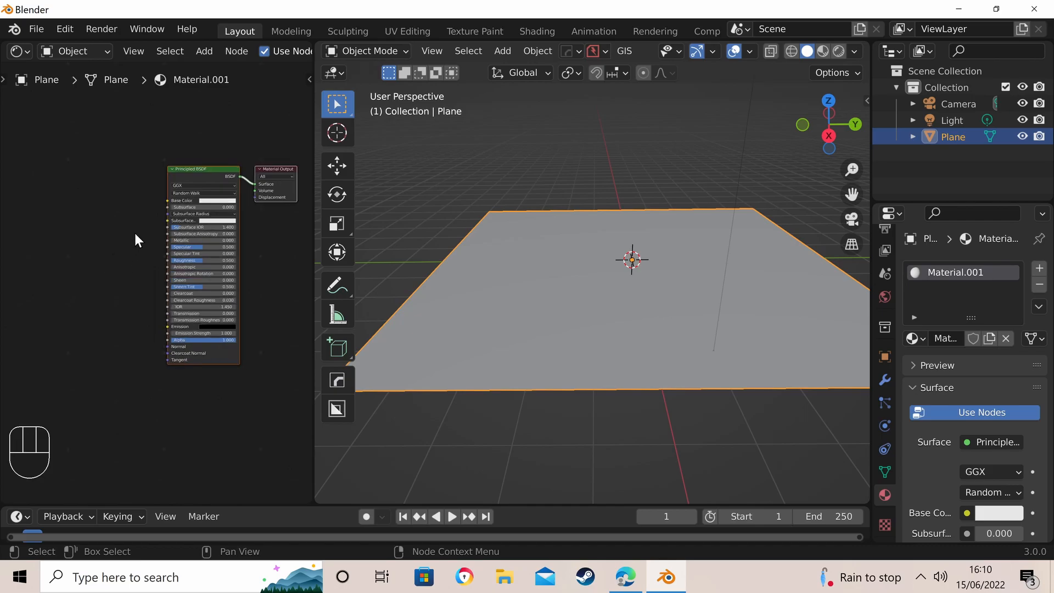
pyautogui.press('shift')
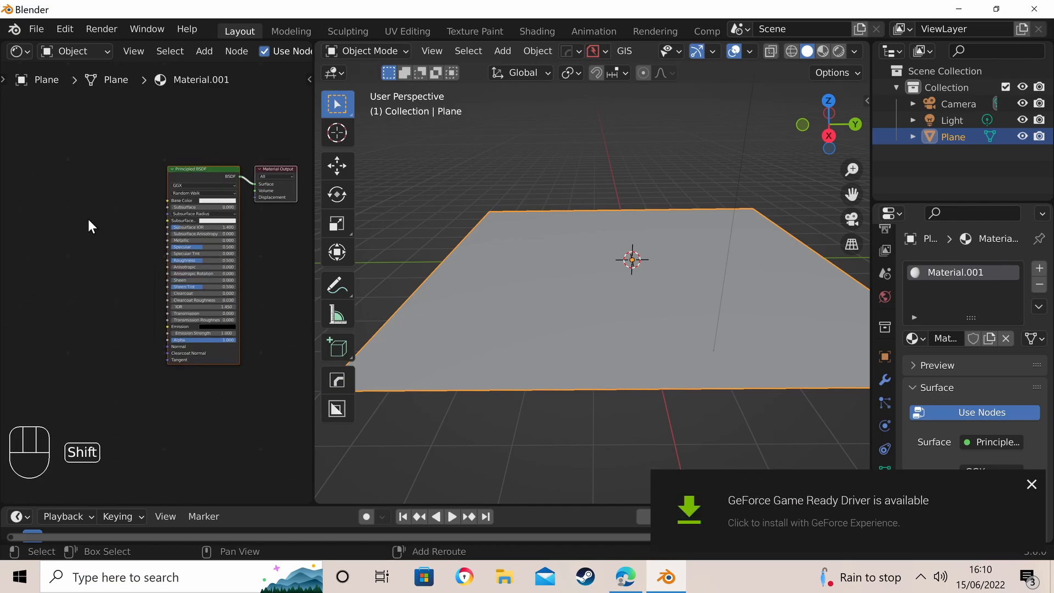
pyautogui.hotkey('shift', 'a')
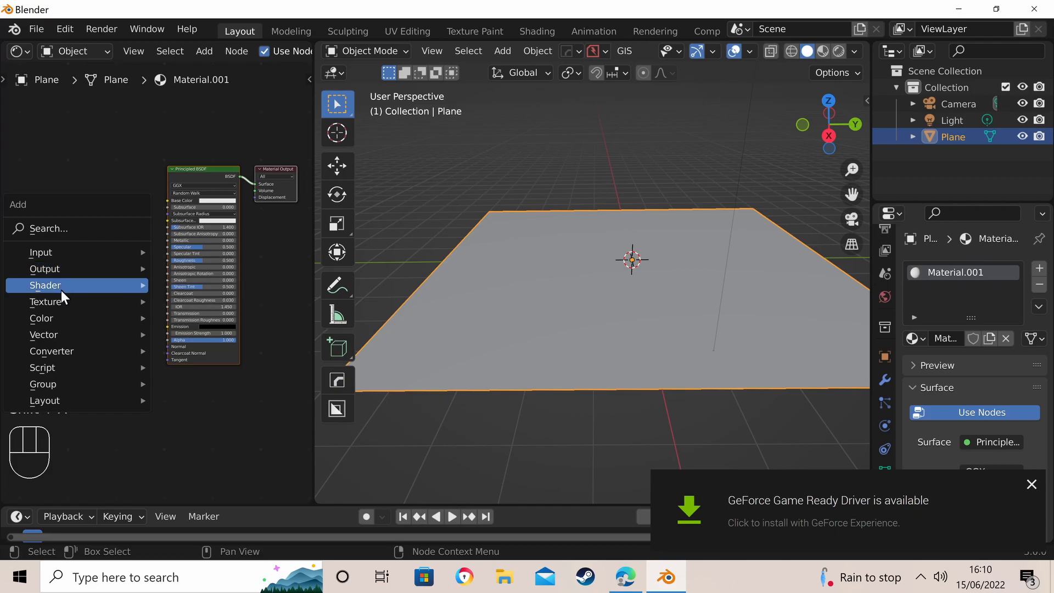
pyautogui.moveTo(61, 304)
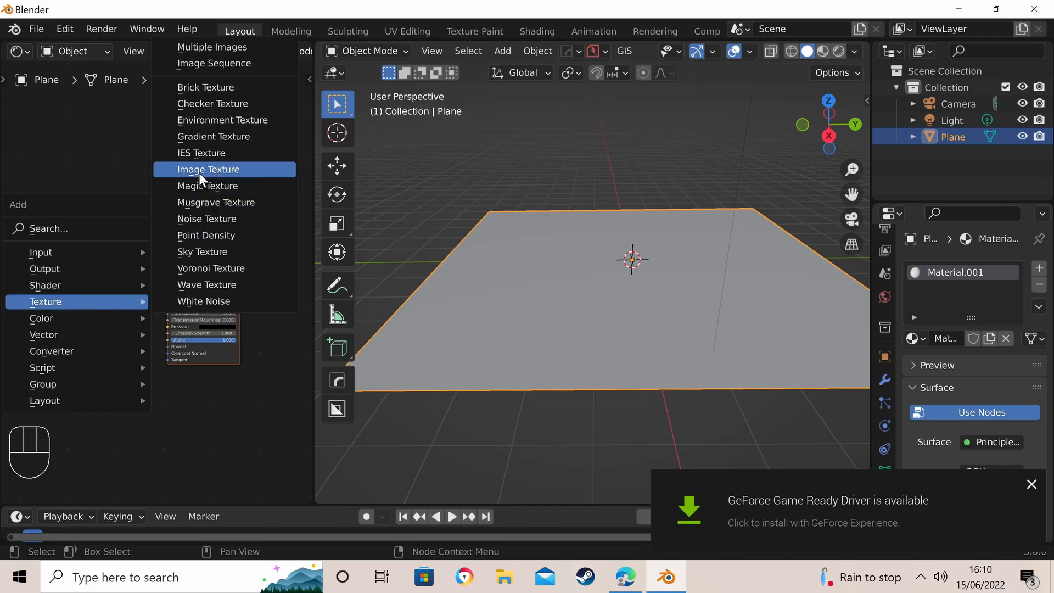
pyautogui.click(214, 169)
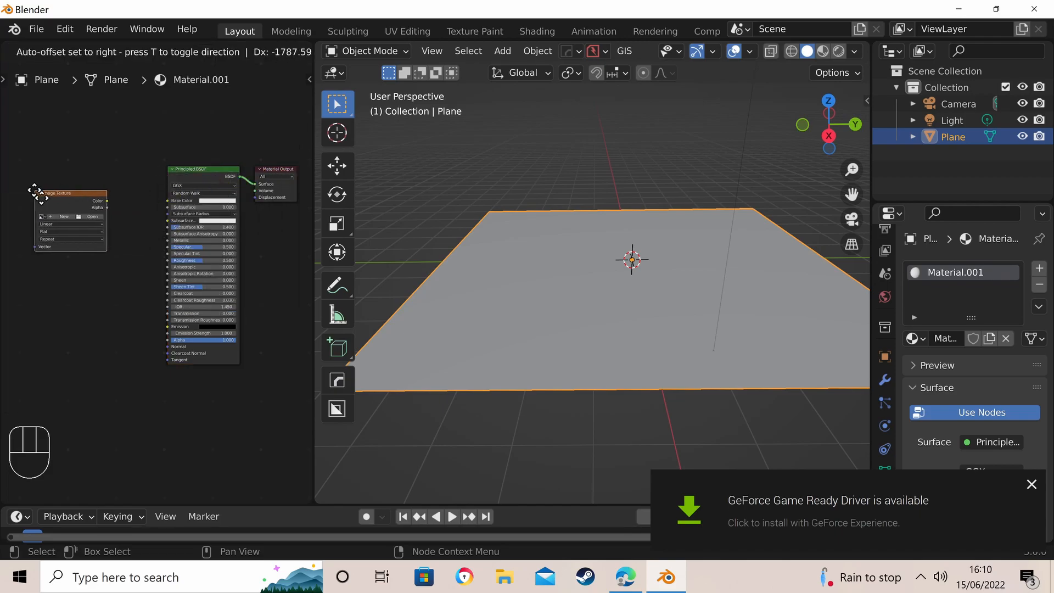
pyautogui.click(47, 193)
pyautogui.scroll(2, 107, 208)
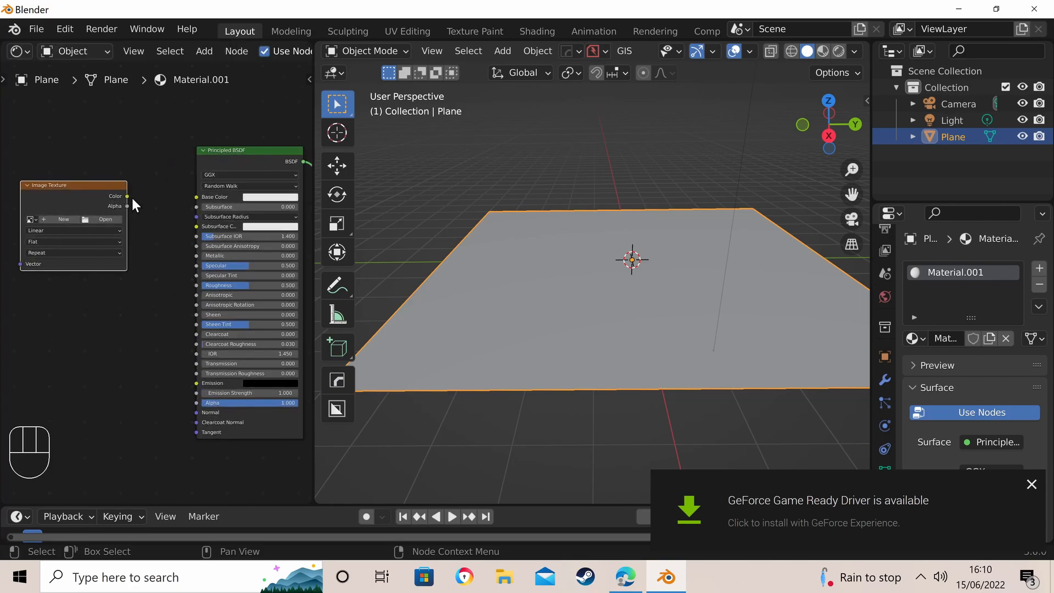
pyautogui.moveTo(127, 194); pyautogui.dragTo(196, 199)
# - Open an image file for the Image Texture node and browse to the D:\textures folder
pyautogui.click(104, 219)
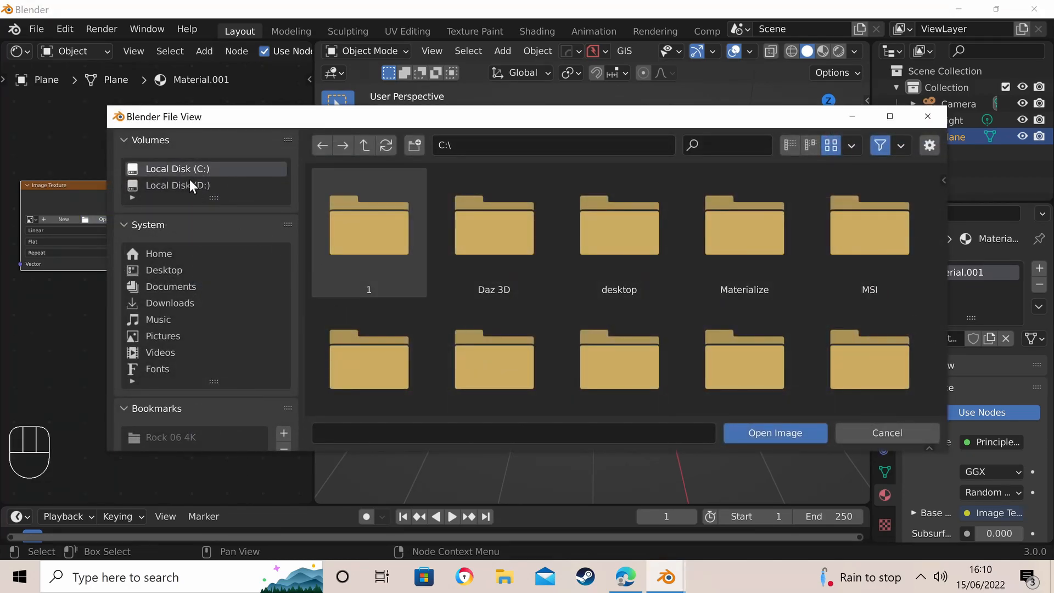
pyautogui.click(189, 185)
pyautogui.scroll(-3, 532, 288)
pyautogui.scroll(-5, 742, 306)
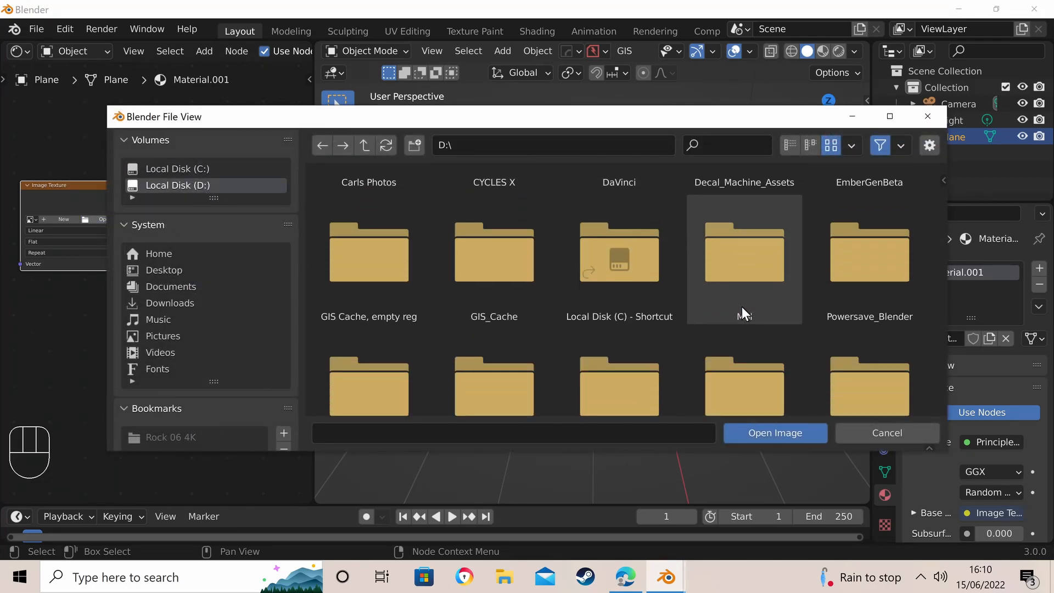
pyautogui.doubleClick(740, 271)
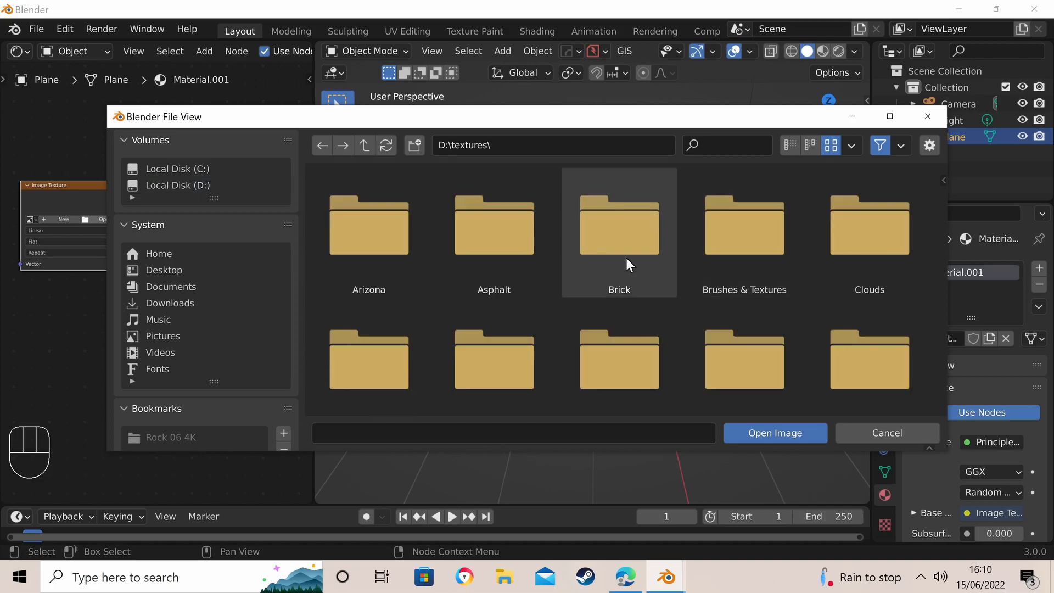
# - Browse from the textures folder into Nature and its Mud subfolder
pyautogui.scroll(-2, 684, 288)
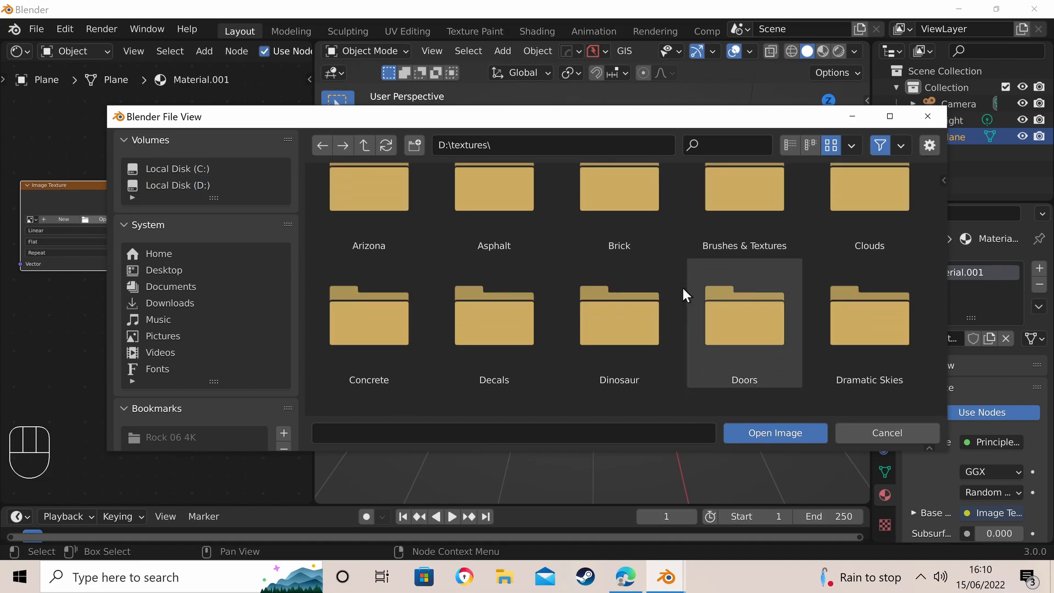
pyautogui.scroll(-5, 687, 282)
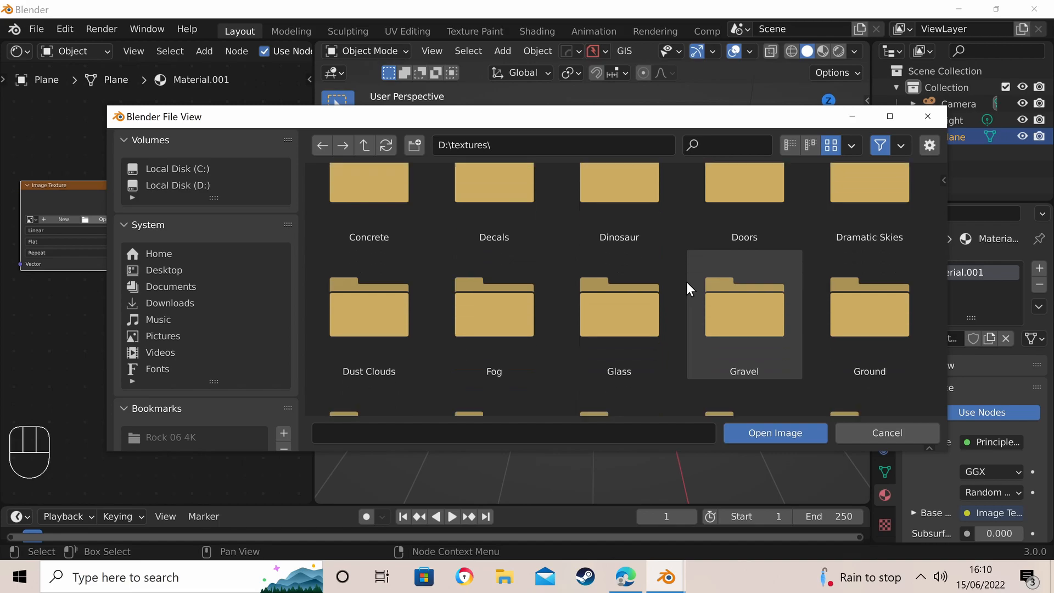
pyautogui.scroll(-4, 686, 282)
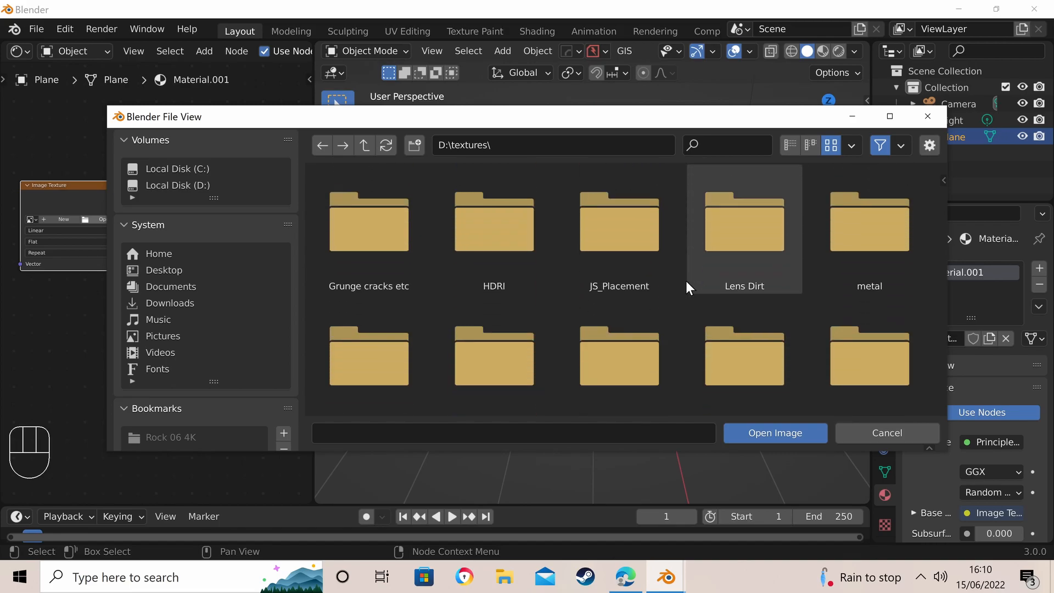
pyautogui.scroll(-4, 681, 269)
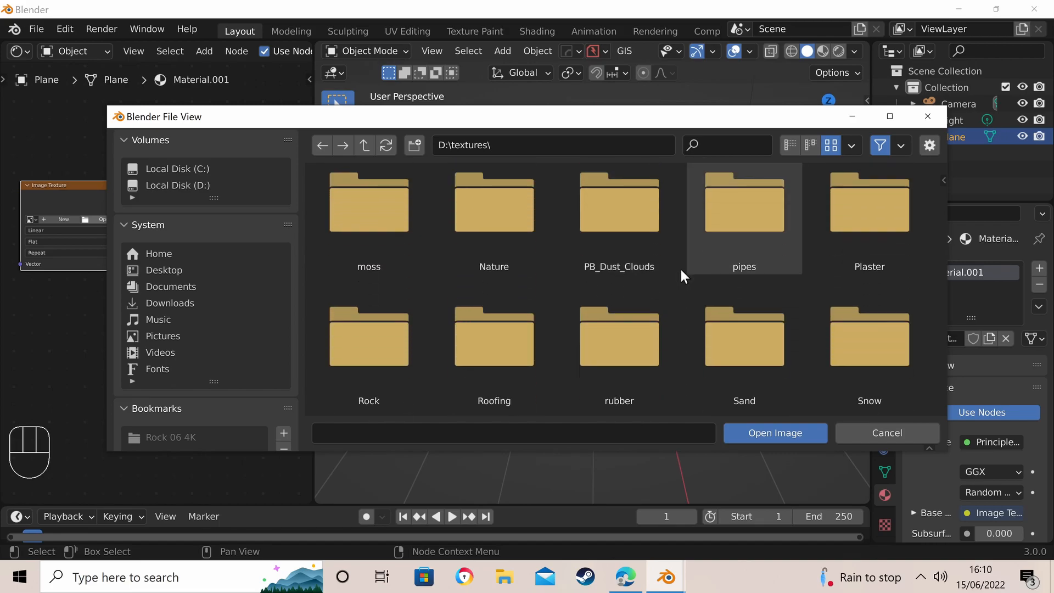
pyautogui.scroll(-3, 676, 269)
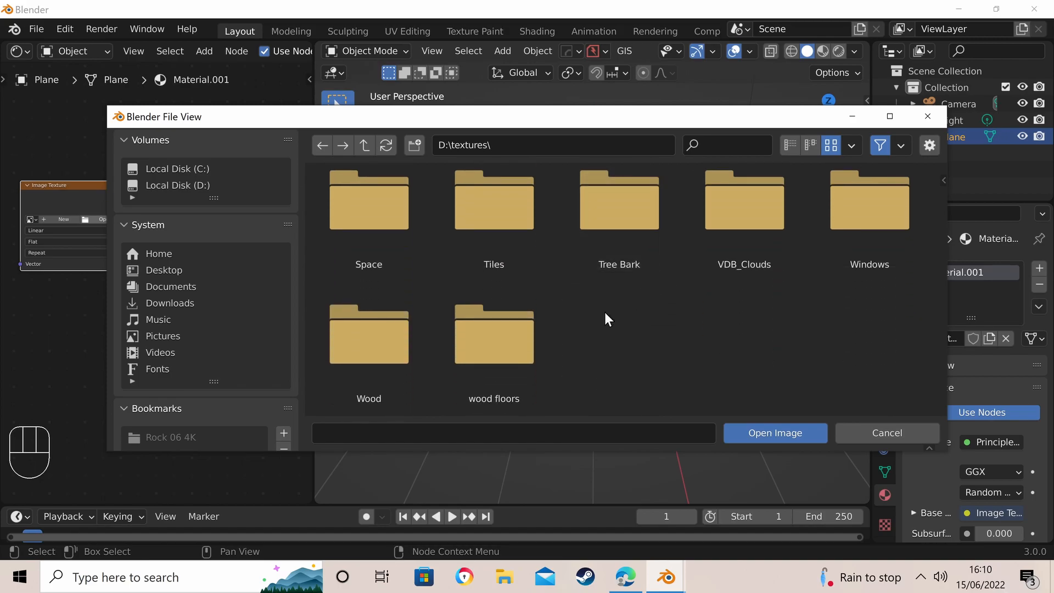
pyautogui.scroll(3, 604, 313)
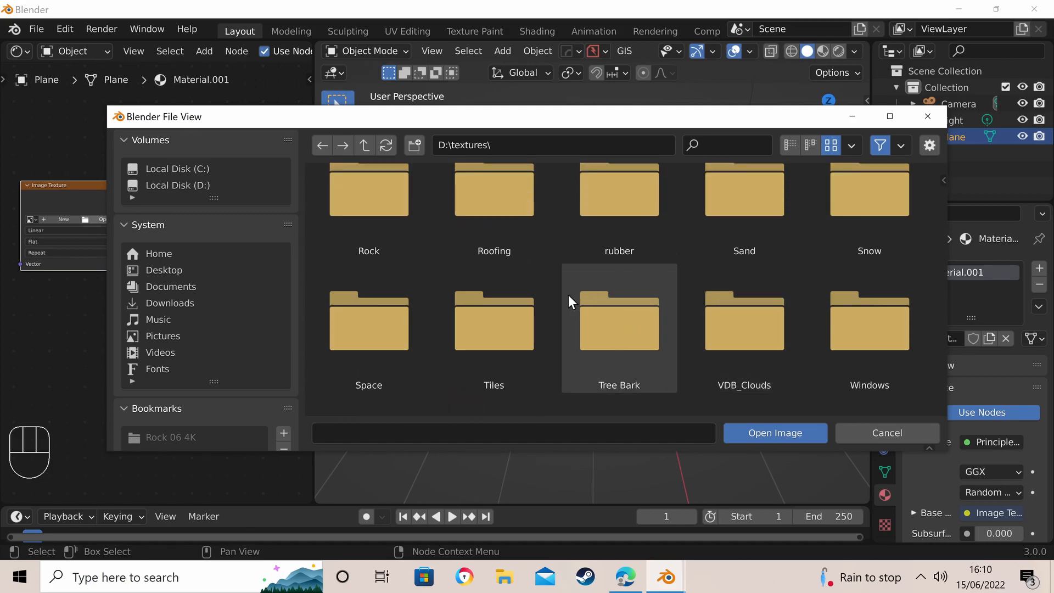
pyautogui.scroll(1, 569, 299)
pyautogui.scroll(1, 569, 300)
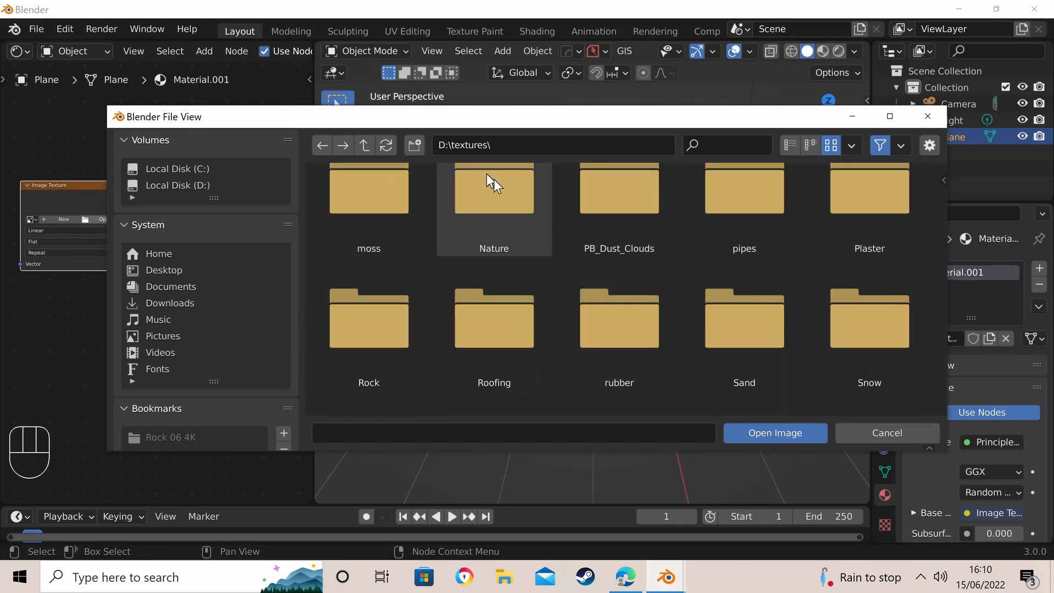
pyautogui.click(495, 184)
pyautogui.doubleClick(495, 181)
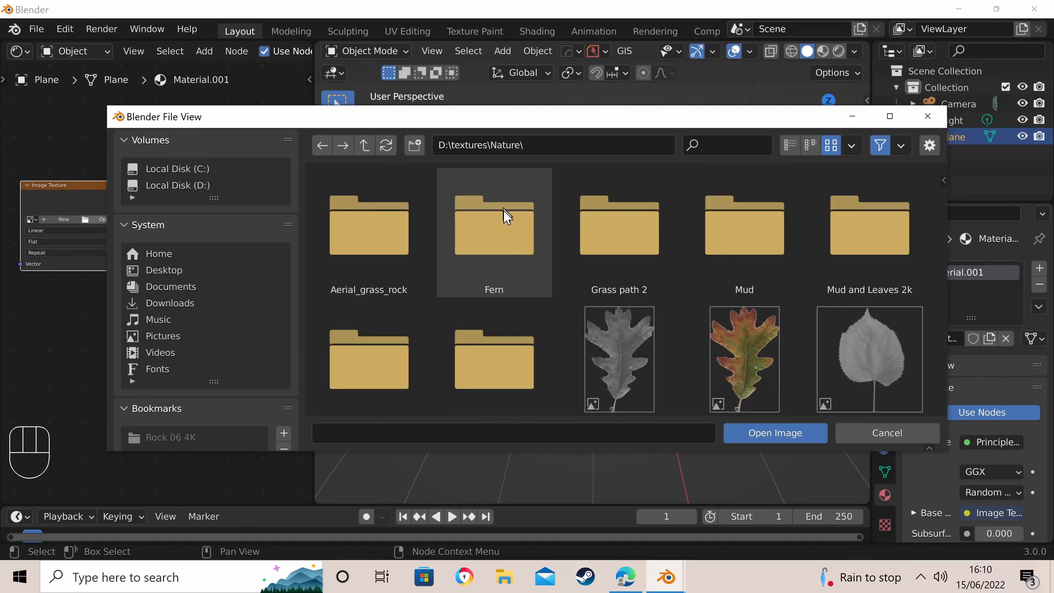
pyautogui.doubleClick(726, 226)
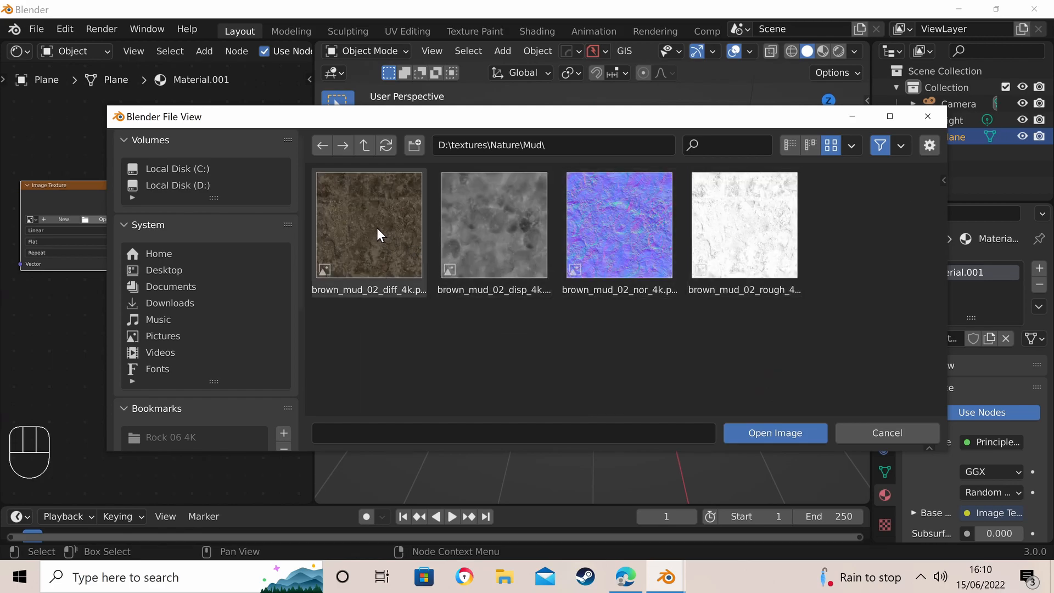
# - Switch to the Edge browser to view Poly Haven's textures page and return to Blender's file browser
pyautogui.click(626, 578)
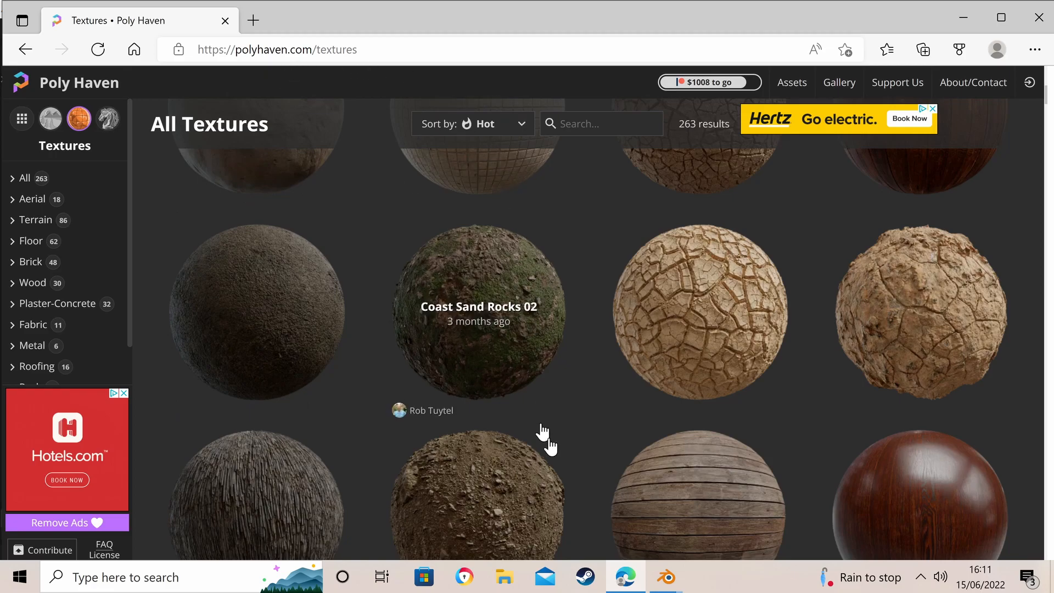
pyautogui.click(624, 579)
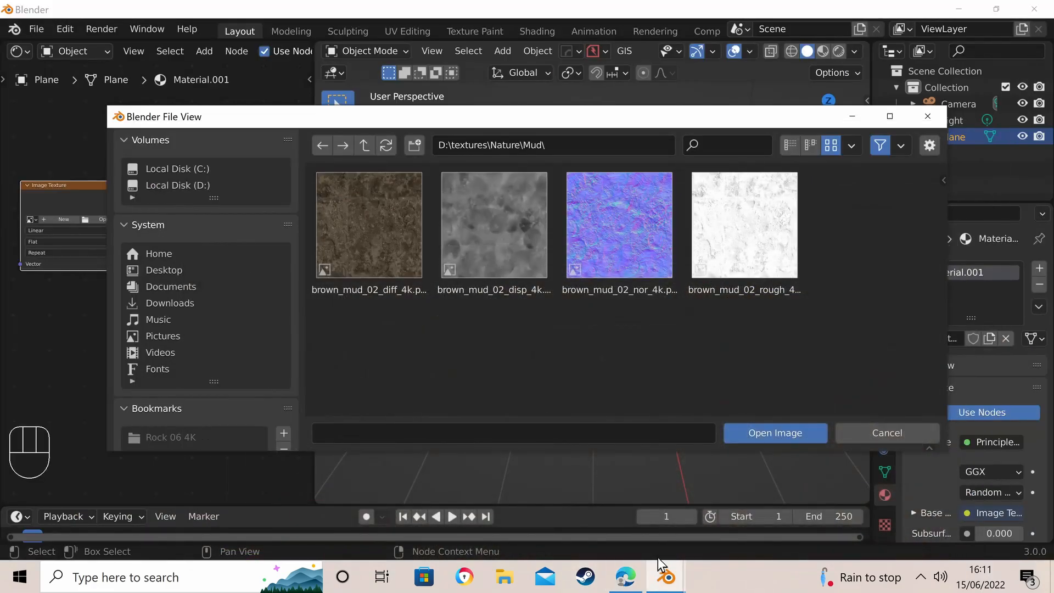
# - Load brown_mud_02_diff_4k.png into the Image Texture node and display the plane in Rendered viewport shading
pyautogui.click(366, 236)
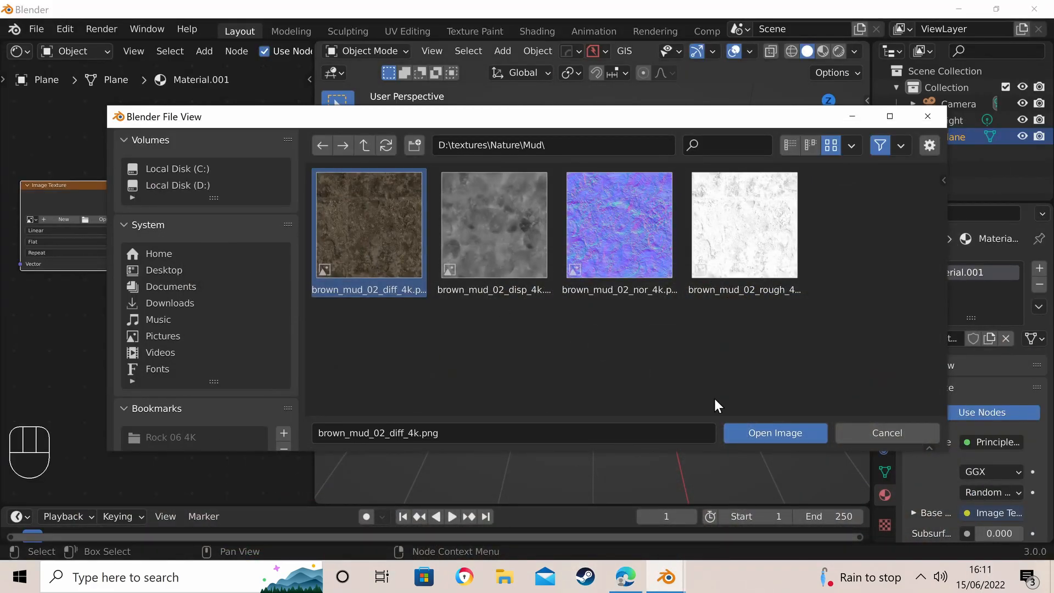
pyautogui.click(763, 431)
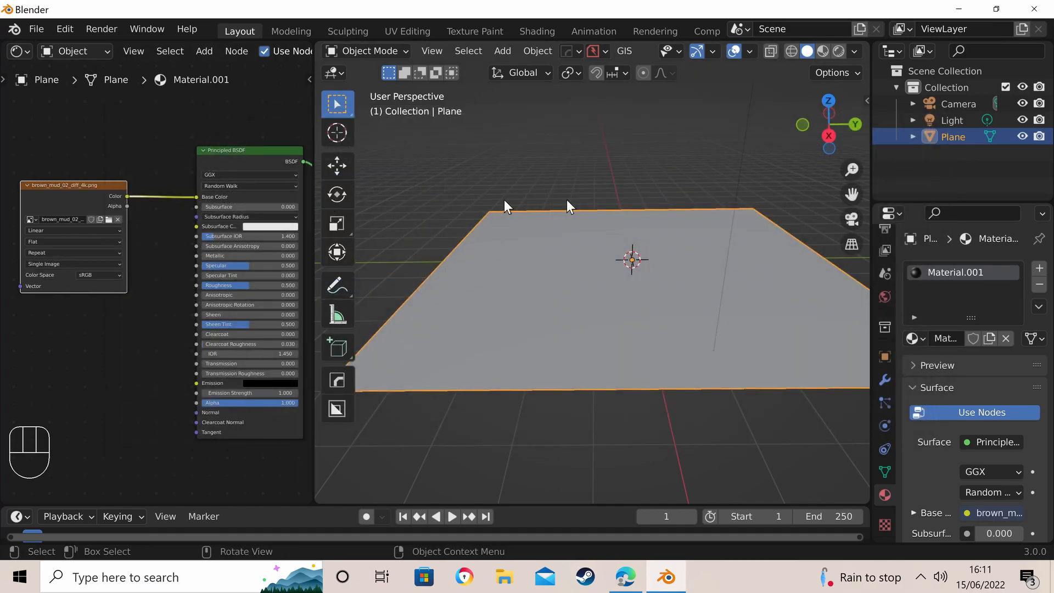
pyautogui.click(836, 50)
pyautogui.scroll(4, 622, 340)
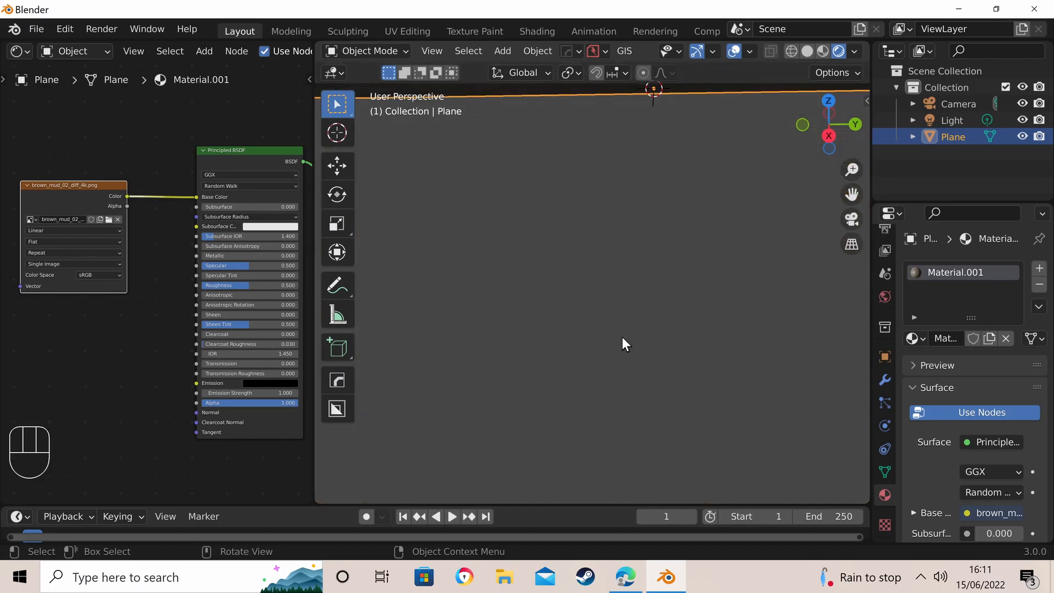
pyautogui.scroll(-4, 621, 329)
pyautogui.moveTo(620, 310); pyautogui.dragTo(595, 269, button='middle')
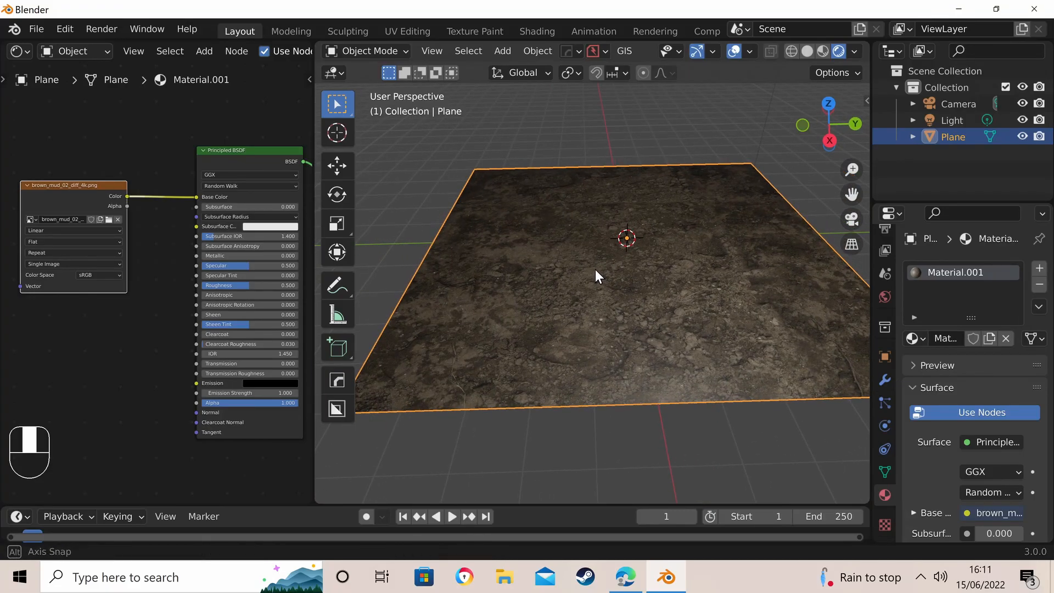
# - Duplicate the diffuse Image Texture node, place the copy below it and load brown_mud_02_rough_4k.png into the copy
pyautogui.moveTo(66, 186); pyautogui.dragTo(68, 140)
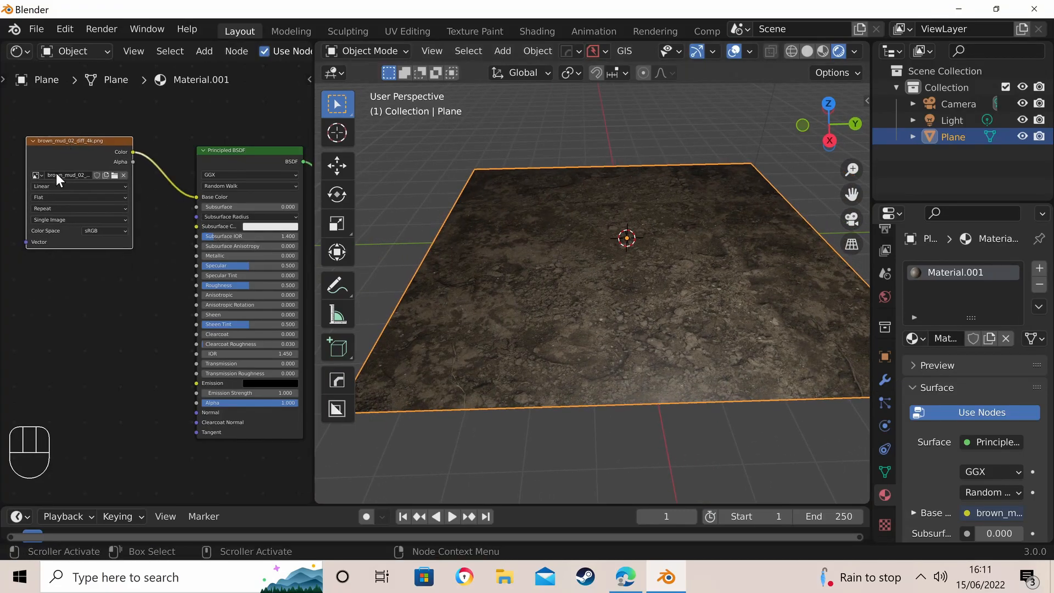
pyautogui.scroll(2, 56, 173)
pyautogui.press('shift')
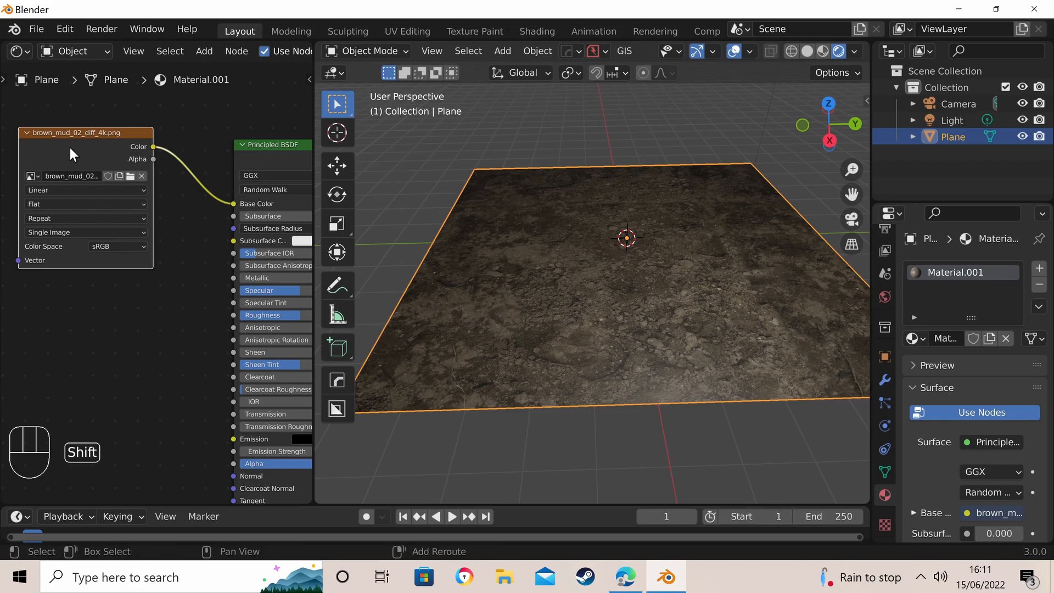
pyautogui.hotkey('shift', 'd')
pyautogui.click(71, 291)
pyautogui.click(130, 321)
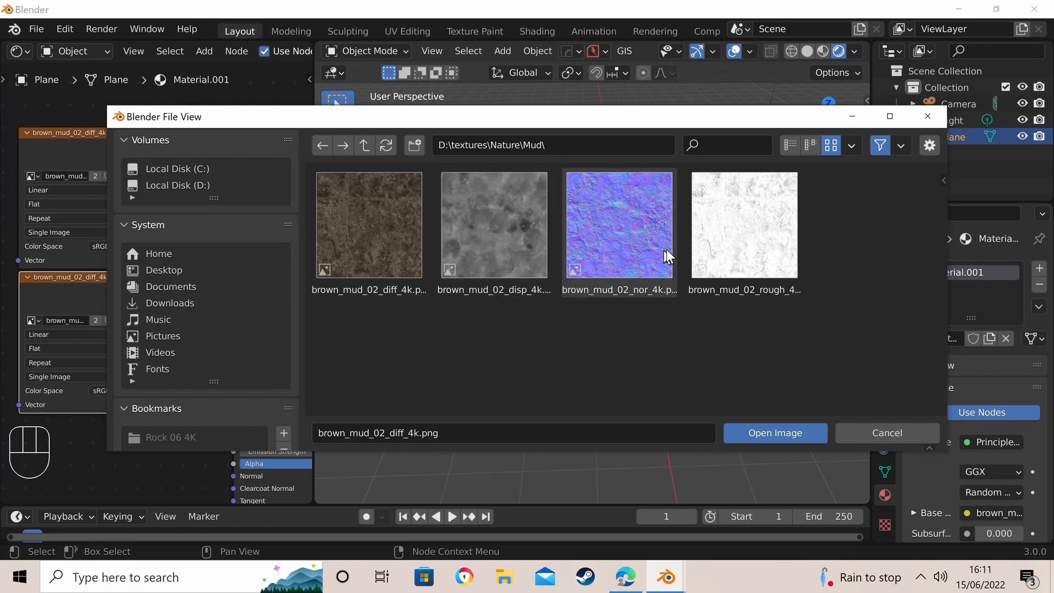
pyautogui.click(725, 237)
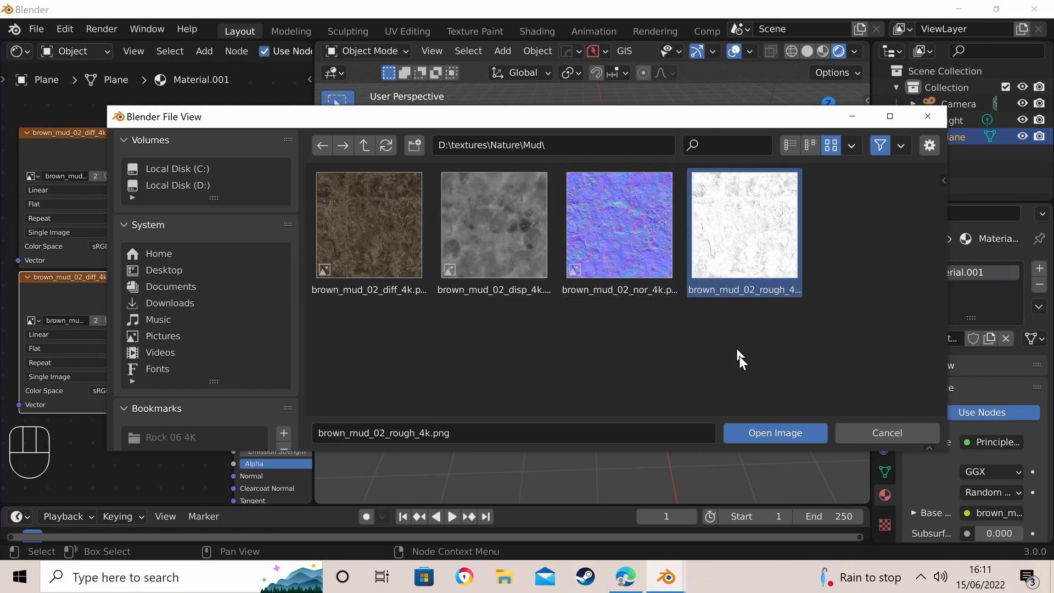
pyautogui.click(763, 433)
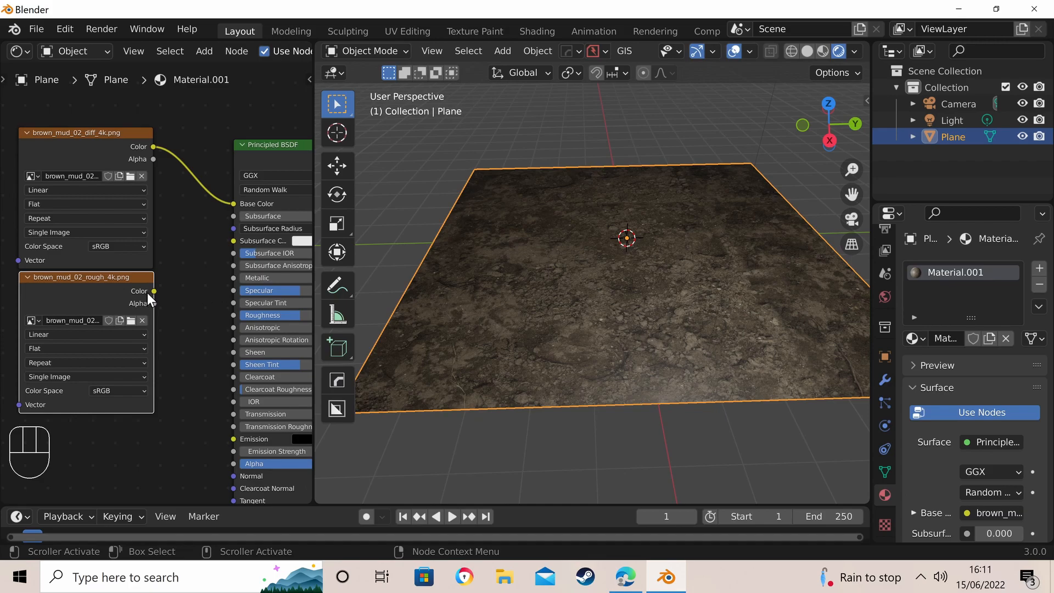
# - Connect the rough texture's Color output to the Principled BSDF's Roughness input and set its Color Space to Non-Color
pyautogui.moveTo(154, 292); pyautogui.dragTo(234, 316)
pyautogui.click(139, 390)
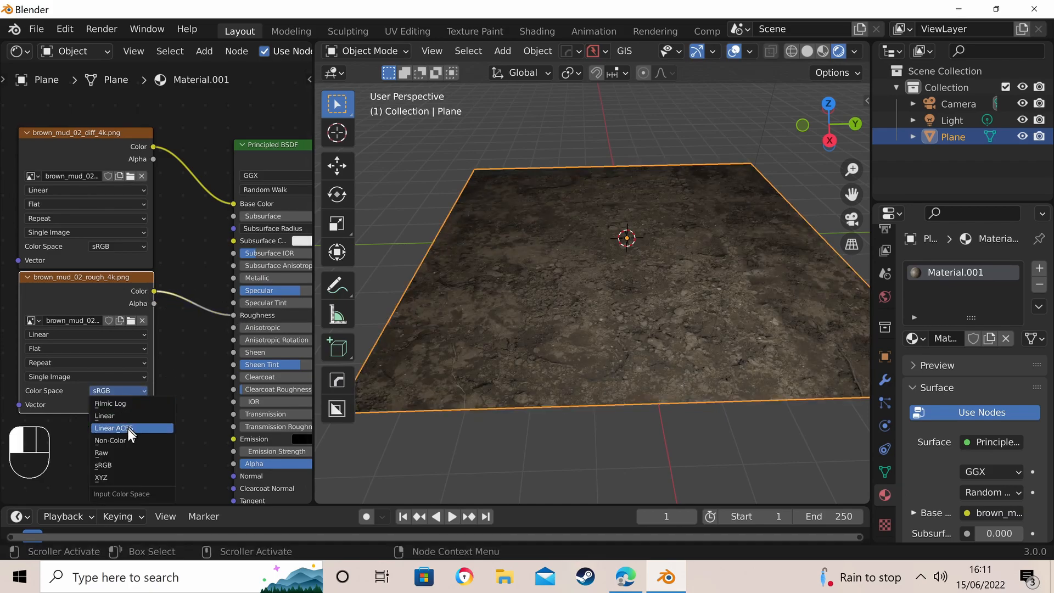
pyautogui.click(121, 439)
# - Duplicate the rough Image Texture node, place the copy below it and load brown_mud_02_nor_4k.png into the copy
pyautogui.scroll(-4, 170, 210)
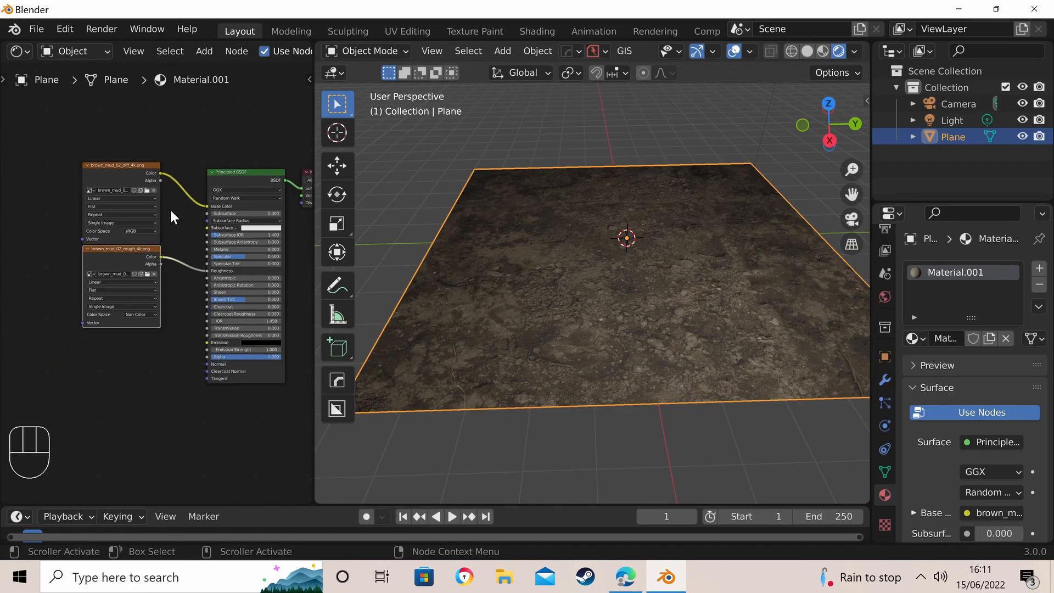
pyautogui.scroll(2, 153, 284)
pyautogui.moveTo(508, 353); pyautogui.dragTo(535, 331, button='middle')
pyautogui.scroll(3, 562, 265)
pyautogui.scroll(-5, 551, 280)
pyautogui.scroll(3, 606, 230)
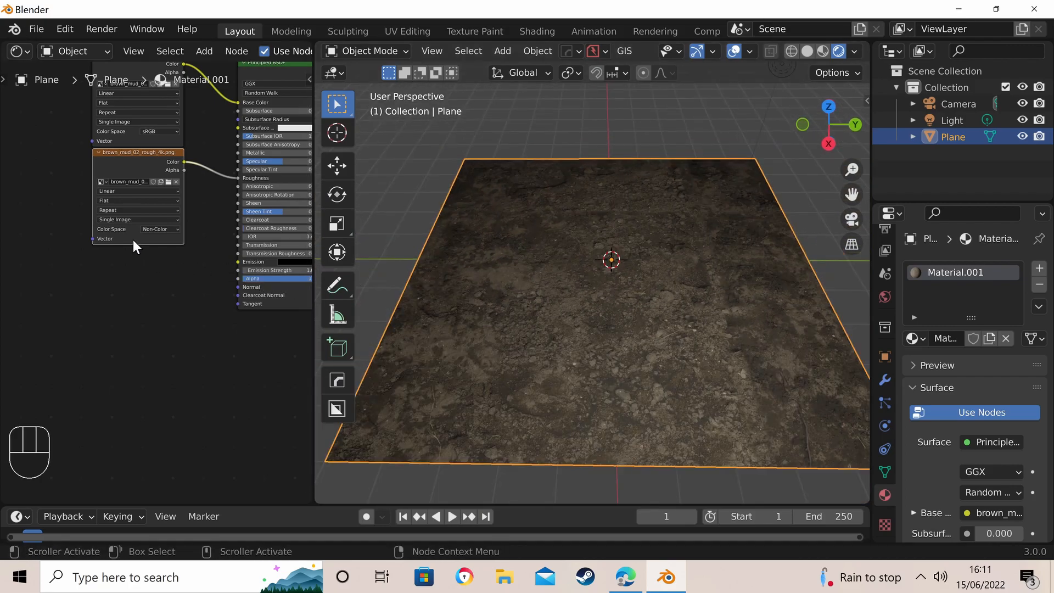
pyautogui.hotkey('shift', 'd')
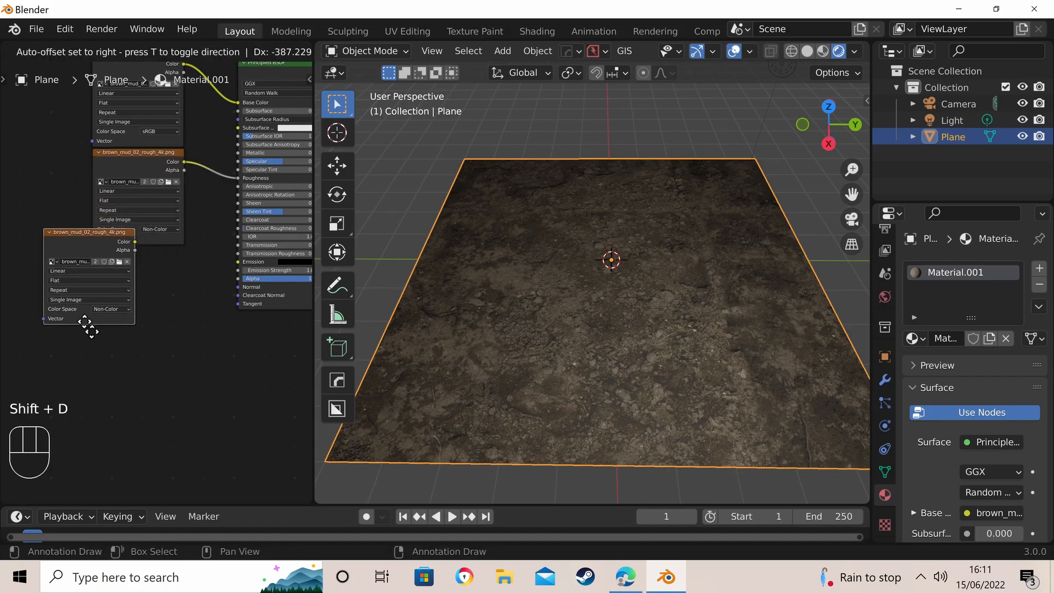
pyautogui.click(85, 345)
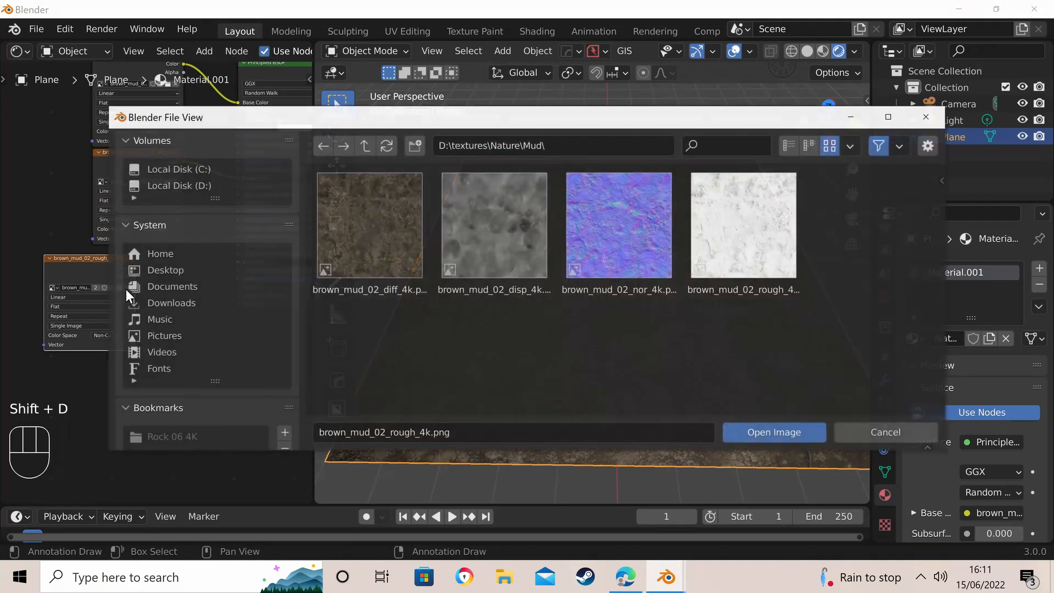
pyautogui.click(119, 288)
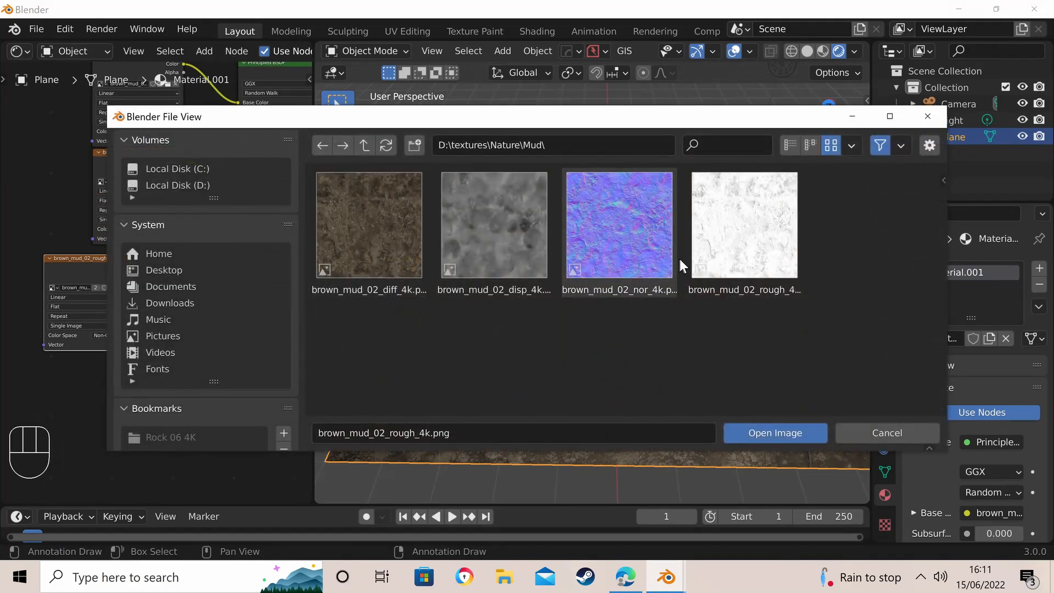
pyautogui.click(630, 242)
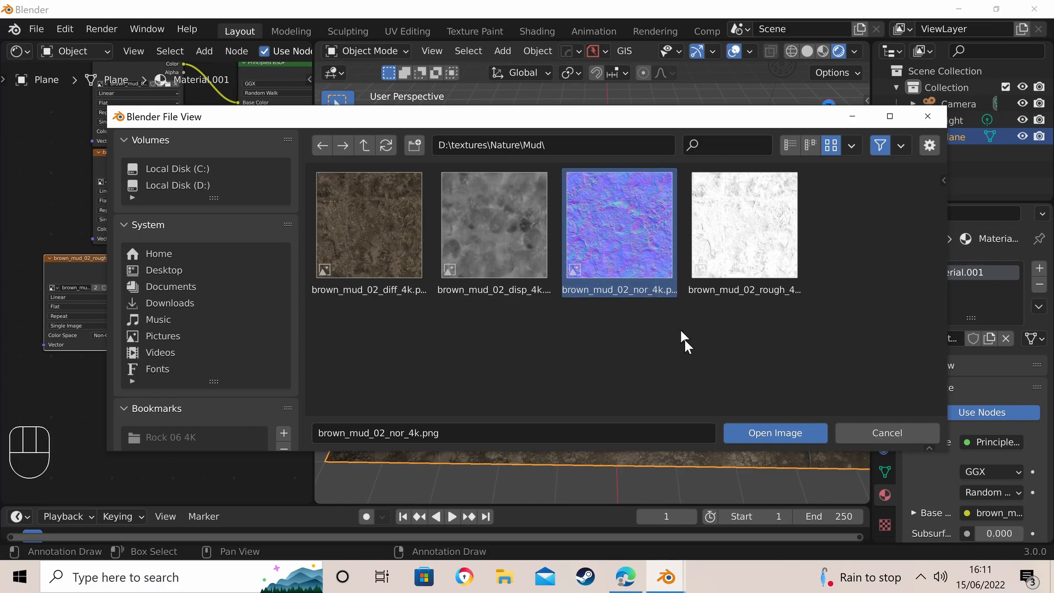
pyautogui.click(746, 433)
# - Add a Normal Map node between the nor_4k Image Texture node and the Principled BSDF
pyautogui.scroll(1, 140, 278)
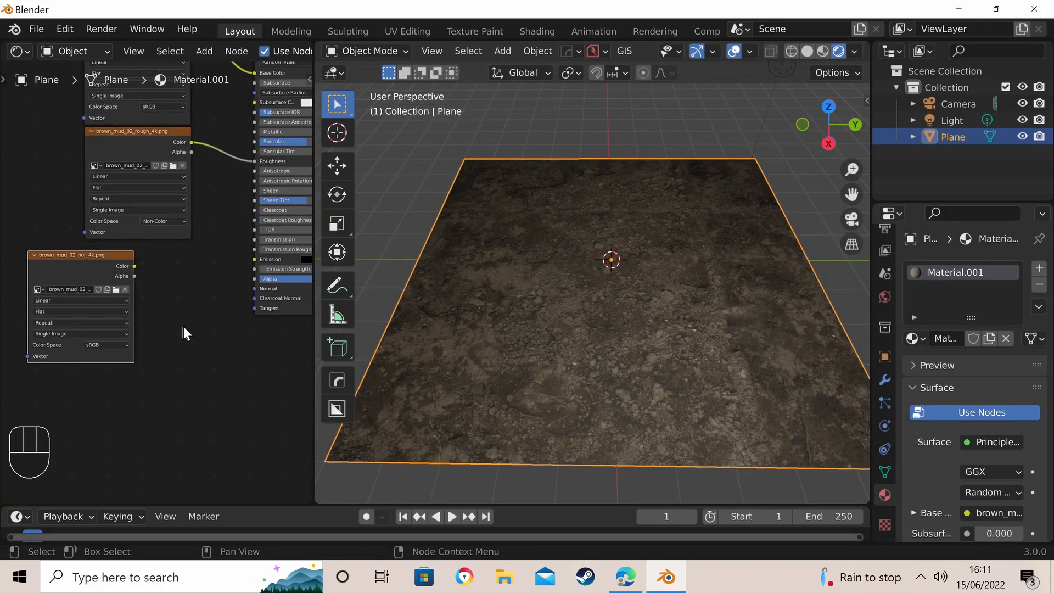
pyautogui.hotkey('shift', 'a')
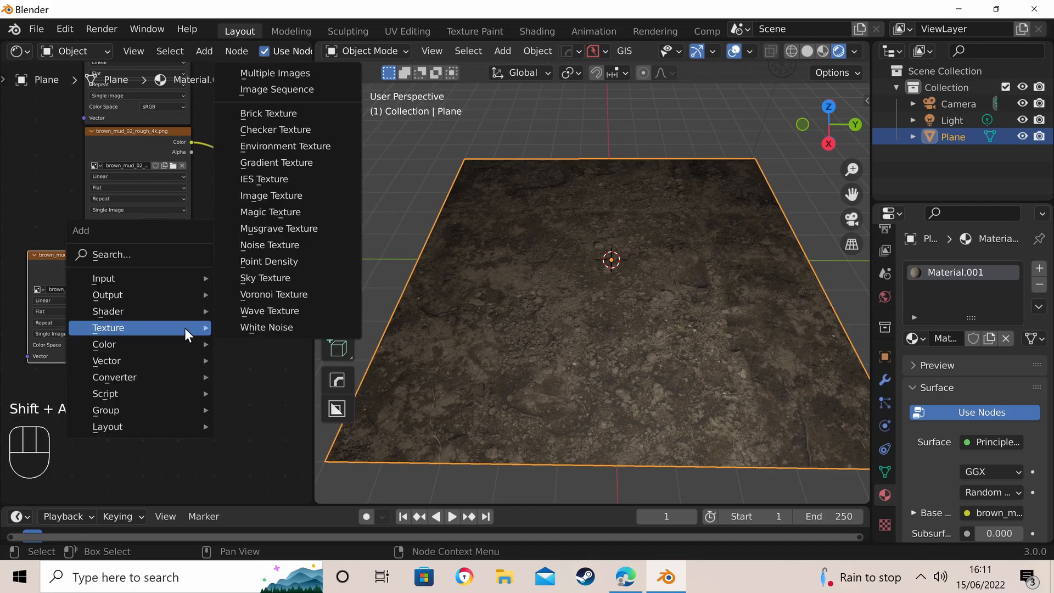
pyautogui.moveTo(178, 358)
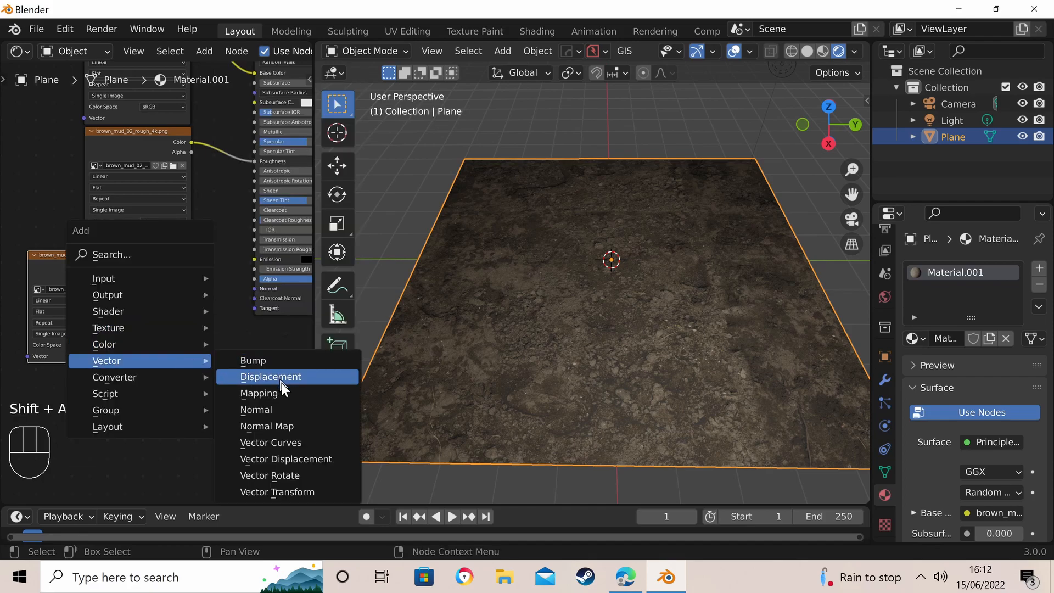
pyautogui.click(269, 426)
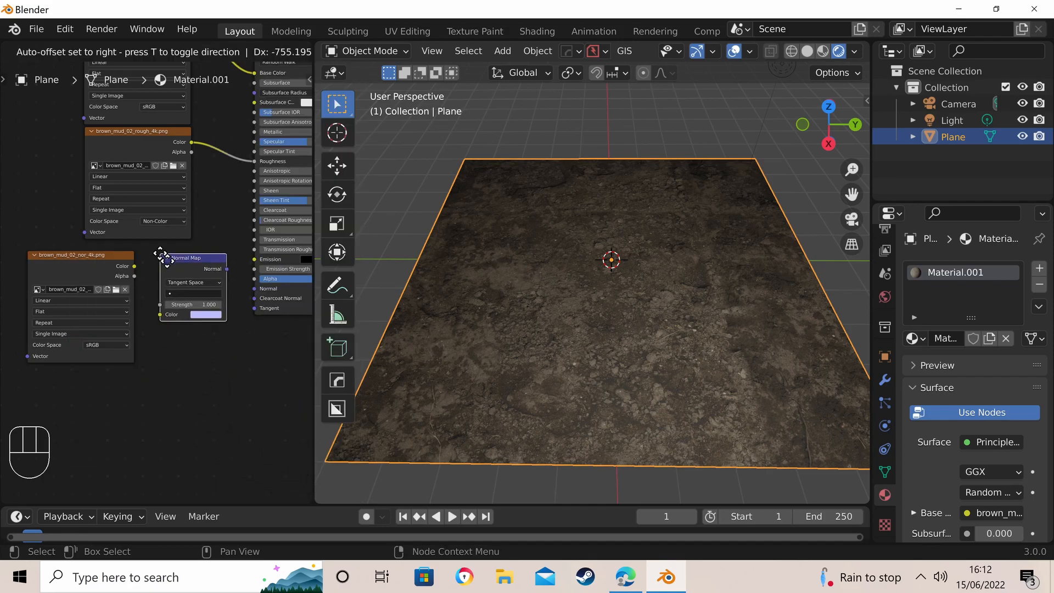
pyautogui.click(165, 251)
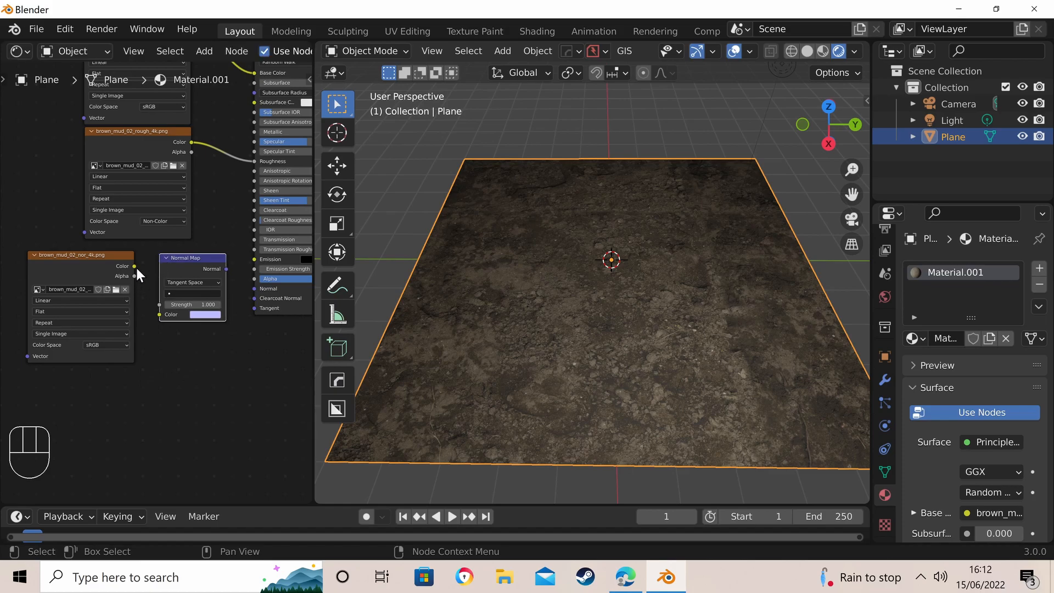
# - Connect the nor_4k texture's Color output to the Normal Map's Color input, and the Normal Map's output to the Principled BSDF's Normal input
pyautogui.moveTo(134, 266); pyautogui.dragTo(159, 315)
pyautogui.moveTo(225, 269); pyautogui.dragTo(248, 288)
pyautogui.moveTo(252, 289); pyautogui.dragTo(254, 288)
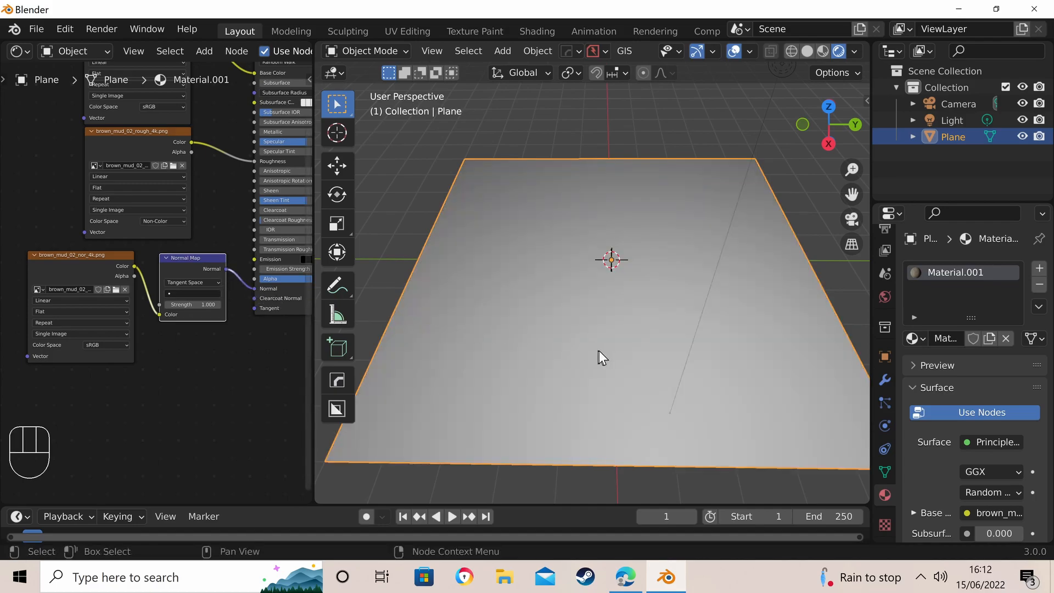
# - Examine the mud material's surface detail on the plane from several angles and distances
pyautogui.moveTo(584, 327)
pyautogui.mouseDown(button='middle')
pyautogui.moveTo(597, 287)
pyautogui.moveTo(640, 301)
pyautogui.moveTo(628, 282)
pyautogui.moveTo(568, 340)
pyautogui.mouseUp(button='middle')
pyautogui.scroll(5, 639, 301)
pyautogui.scroll(-4, 621, 277)
pyautogui.scroll(-4, 598, 314)
pyautogui.scroll(5, 597, 314)
pyautogui.moveTo(549, 294); pyautogui.dragTo(591, 188, button='middle')
pyautogui.scroll(3, 626, 227)
pyautogui.scroll(-1, 614, 223)
pyautogui.scroll(-3, 594, 256)
pyautogui.scroll(4, 593, 258)
pyautogui.scroll(-2, 578, 230)
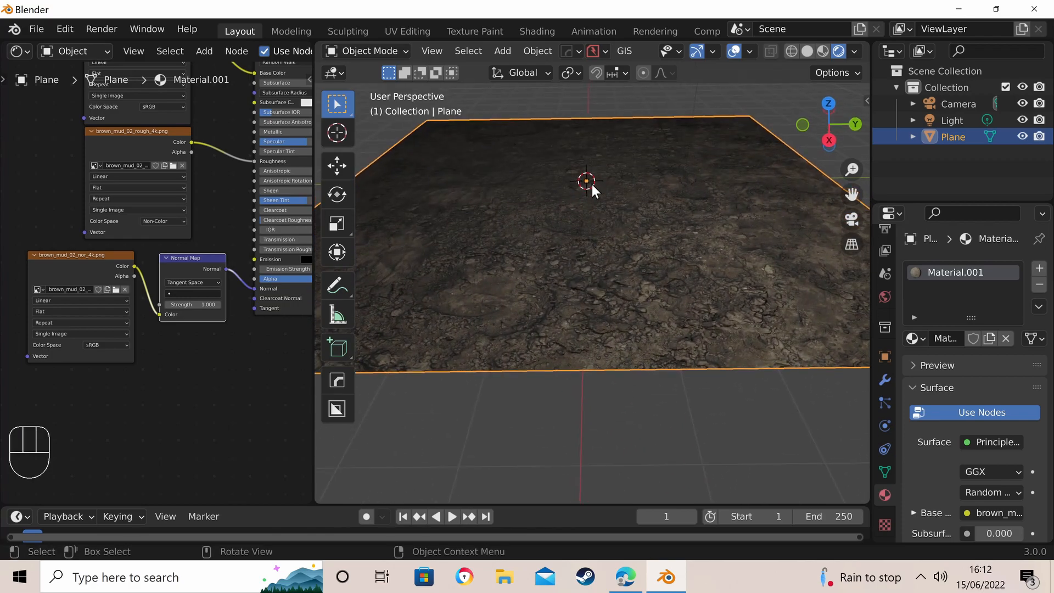
pyautogui.scroll(-3, 591, 191)
pyautogui.scroll(3, 593, 181)
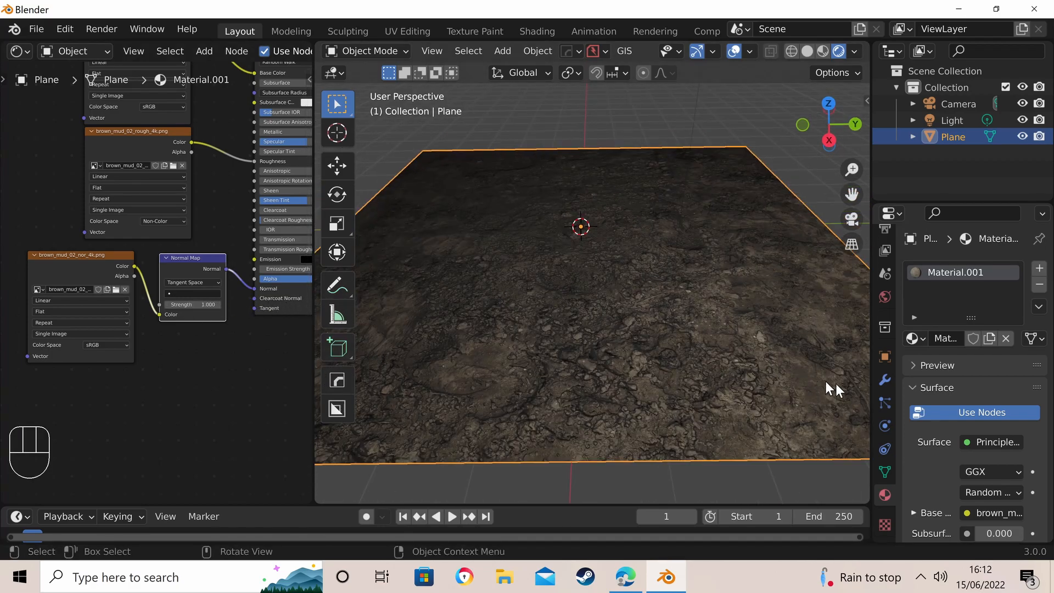
# - Add a Displace modifier to the plane, create a new texture for it and open that texture's settings
pyautogui.click(885, 380)
pyautogui.click(944, 271)
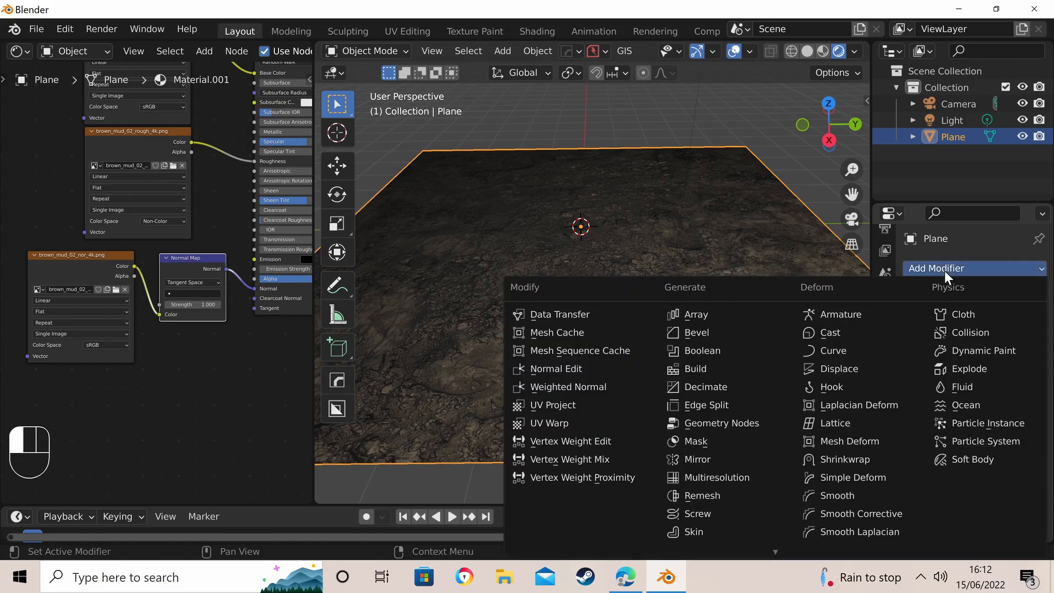
pyautogui.click(838, 368)
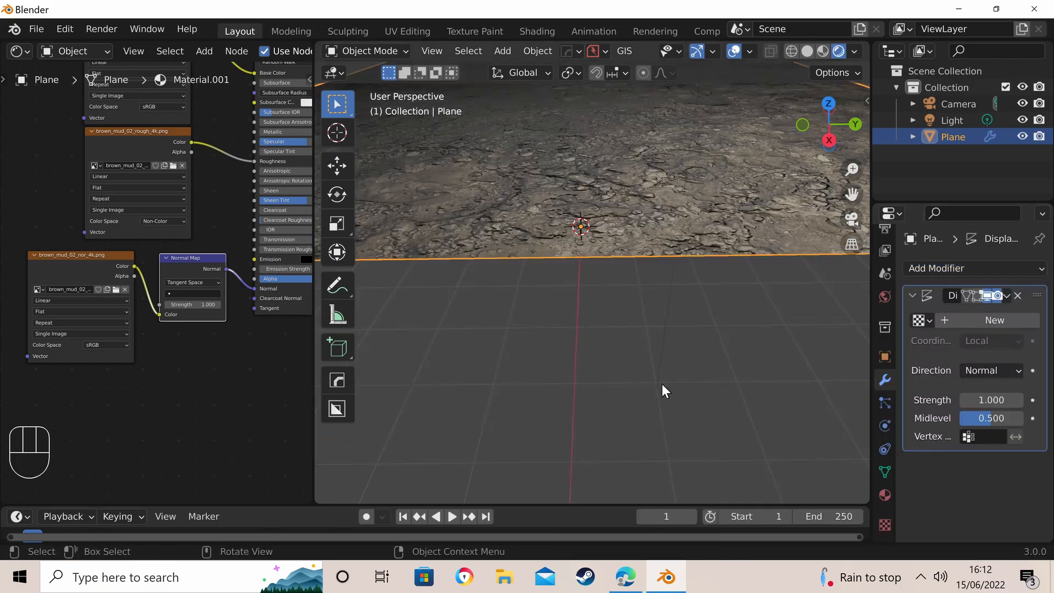
pyautogui.scroll(-5, 676, 328)
pyautogui.scroll(2, 693, 248)
pyautogui.scroll(2, 694, 248)
pyautogui.moveTo(670, 276); pyautogui.dragTo(670, 240, button='middle')
pyautogui.scroll(3, 661, 242)
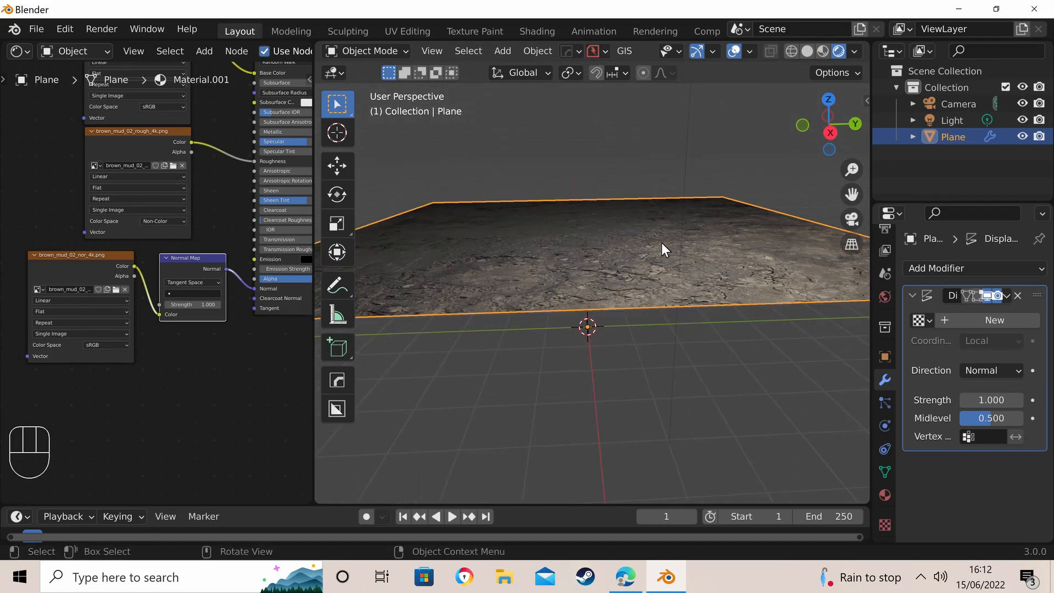
pyautogui.click(954, 320)
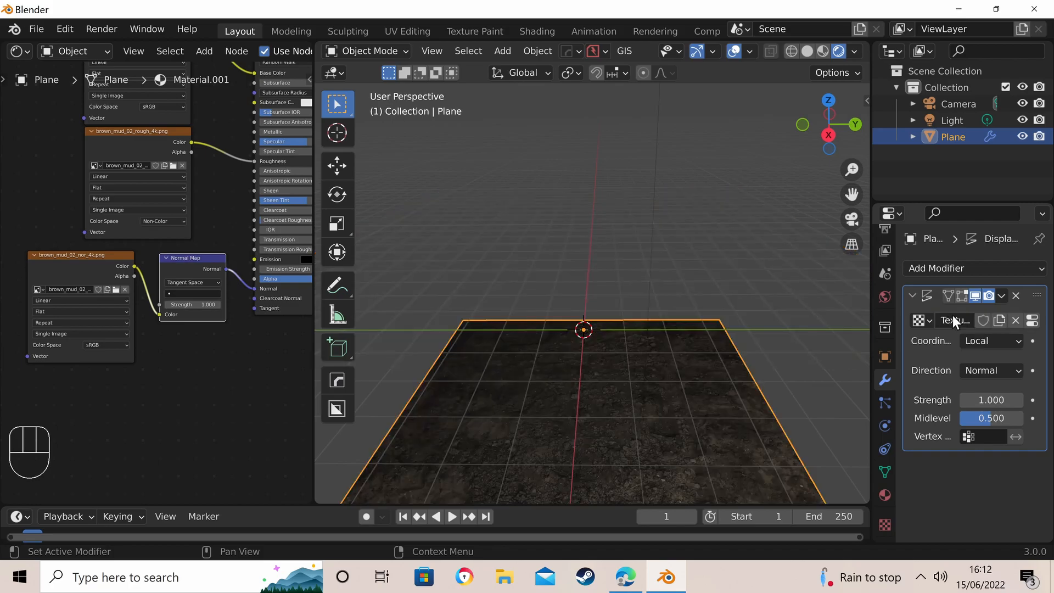
pyautogui.click(1033, 321)
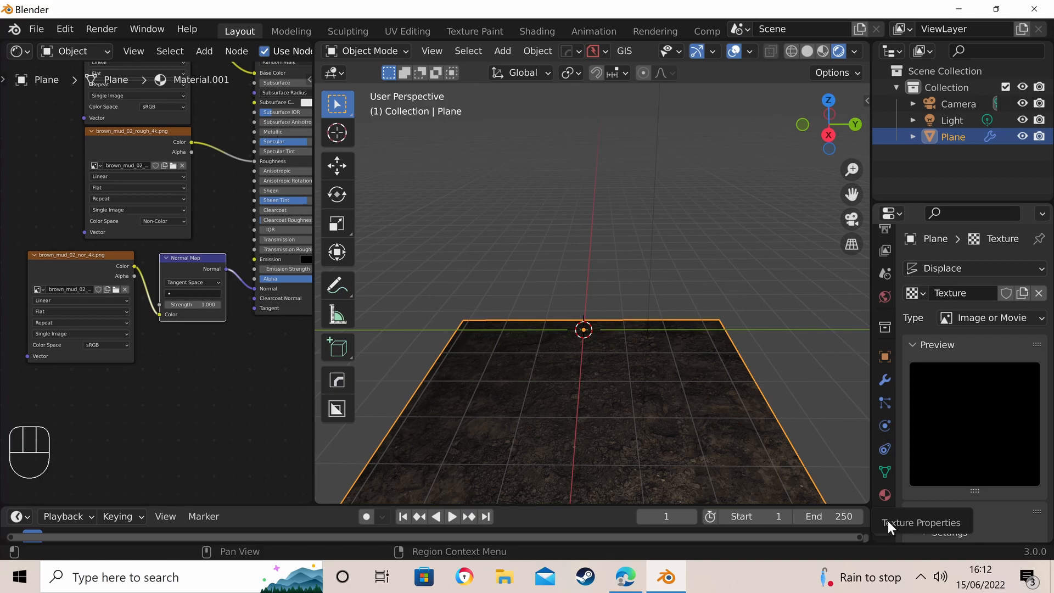
# - Load brown_mud_02_disp_4k.png from D:\textures\Nature\Mud as the displacement texture's image
pyautogui.scroll(-5, 957, 345)
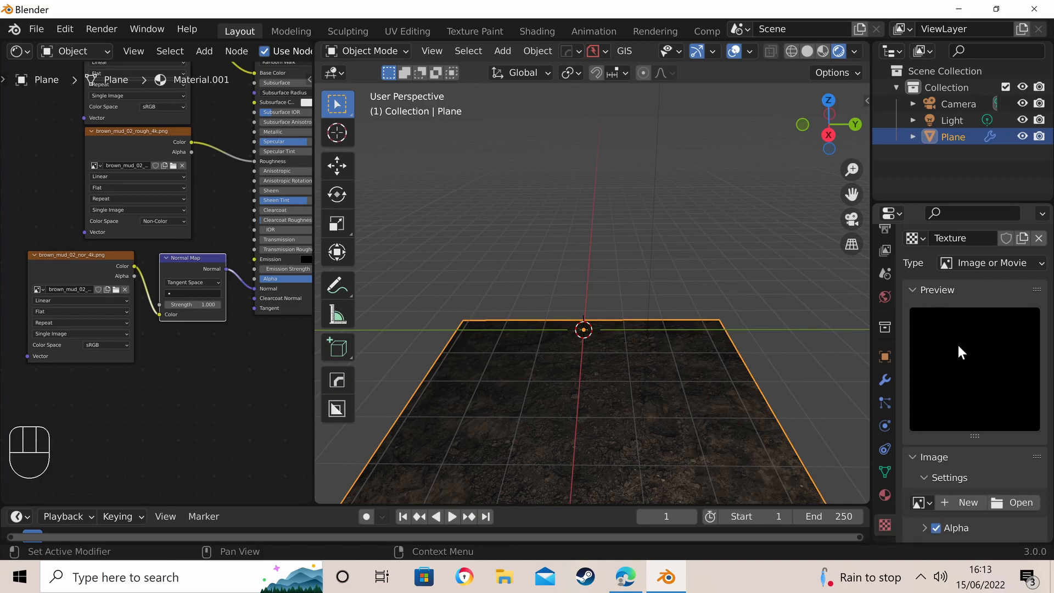
pyautogui.scroll(-1, 960, 434)
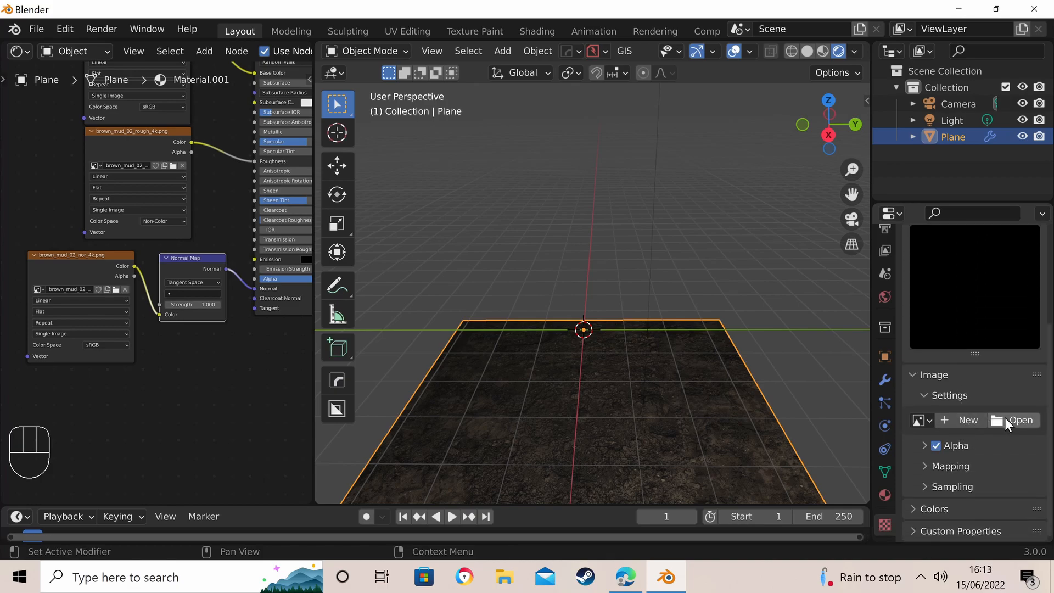
pyautogui.click(1008, 422)
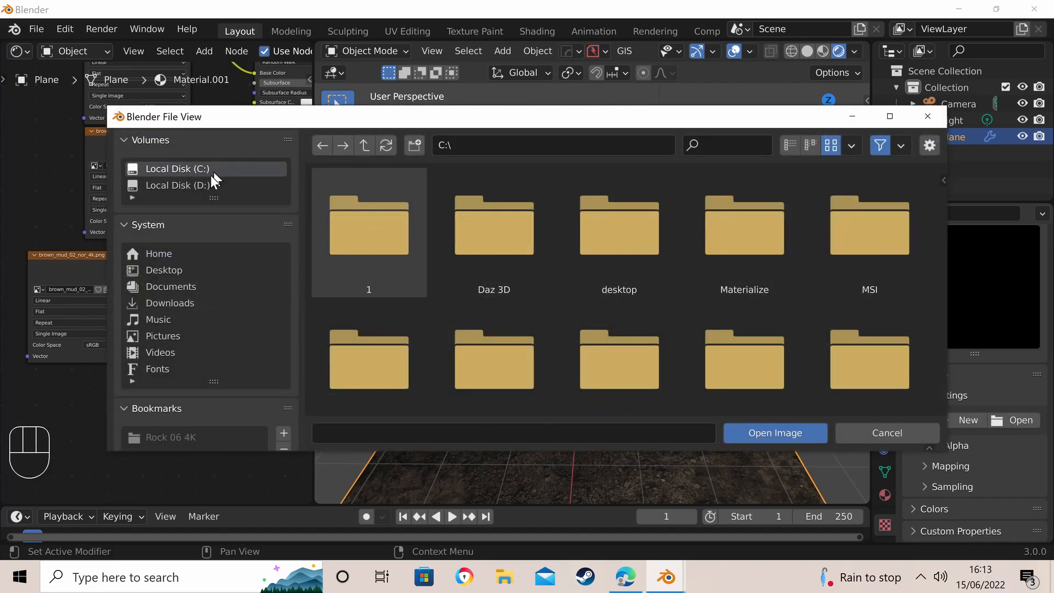
pyautogui.click(200, 187)
pyautogui.scroll(-2, 697, 259)
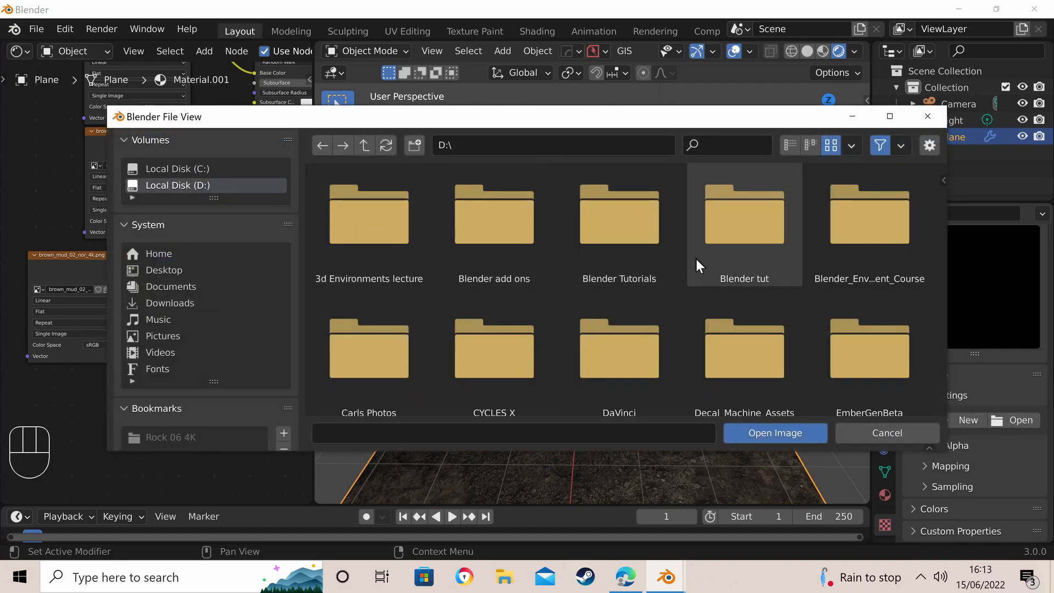
pyautogui.scroll(-5, 696, 264)
pyautogui.scroll(-1, 696, 268)
pyautogui.doubleClick(730, 269)
pyautogui.scroll(-1, 582, 288)
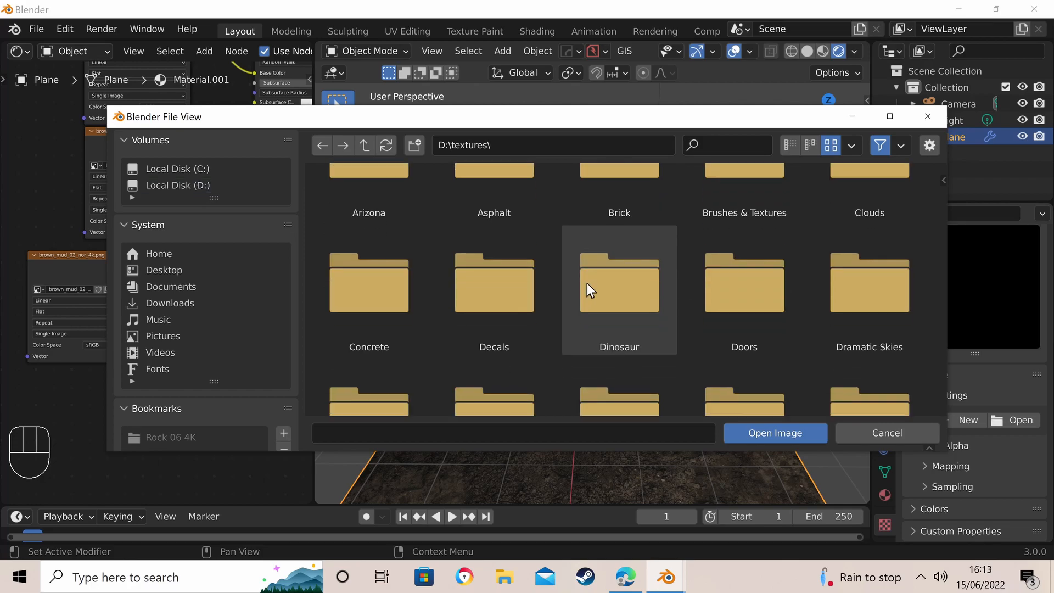
pyautogui.scroll(-7, 587, 284)
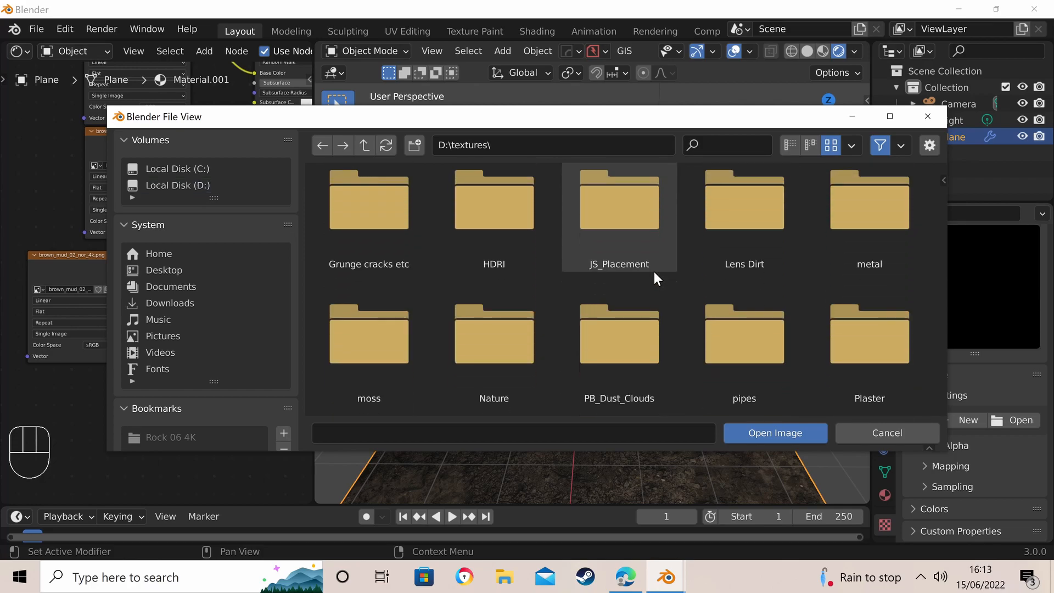
pyautogui.scroll(-2, 681, 271)
pyautogui.doubleClick(499, 281)
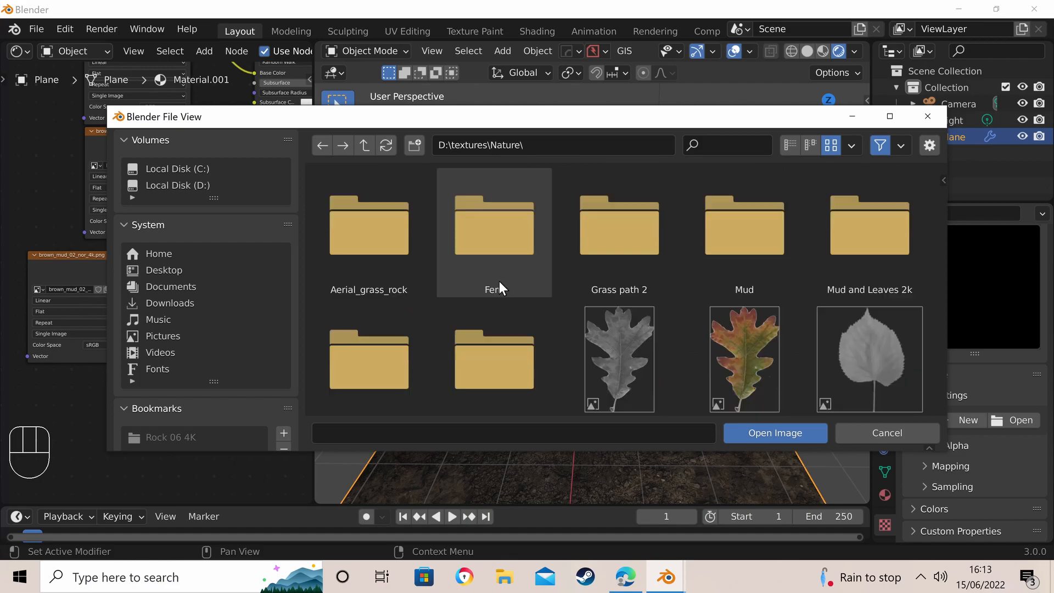
pyautogui.doubleClick(730, 233)
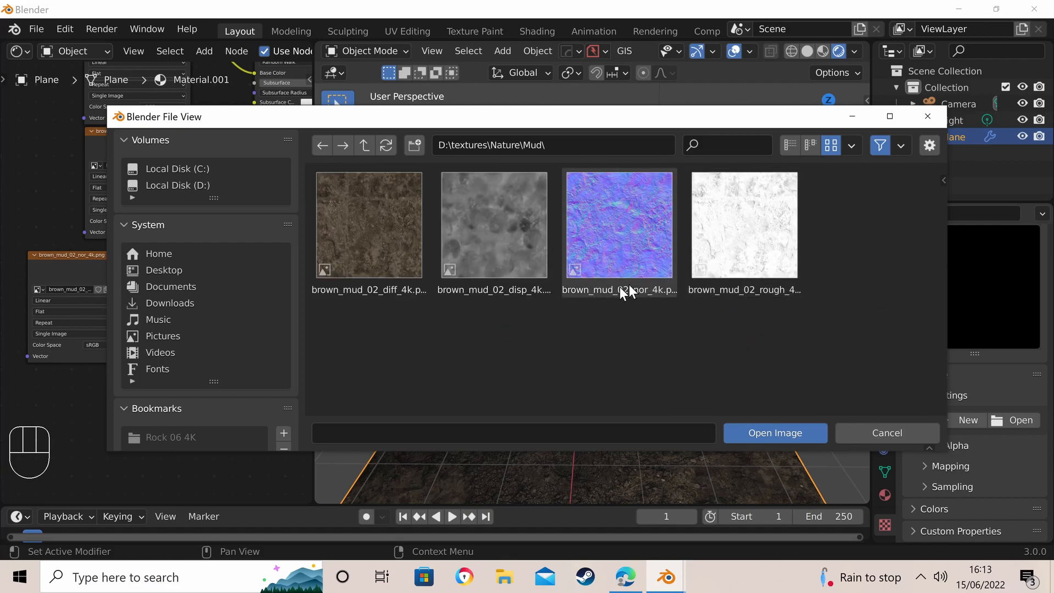
pyautogui.click(500, 252)
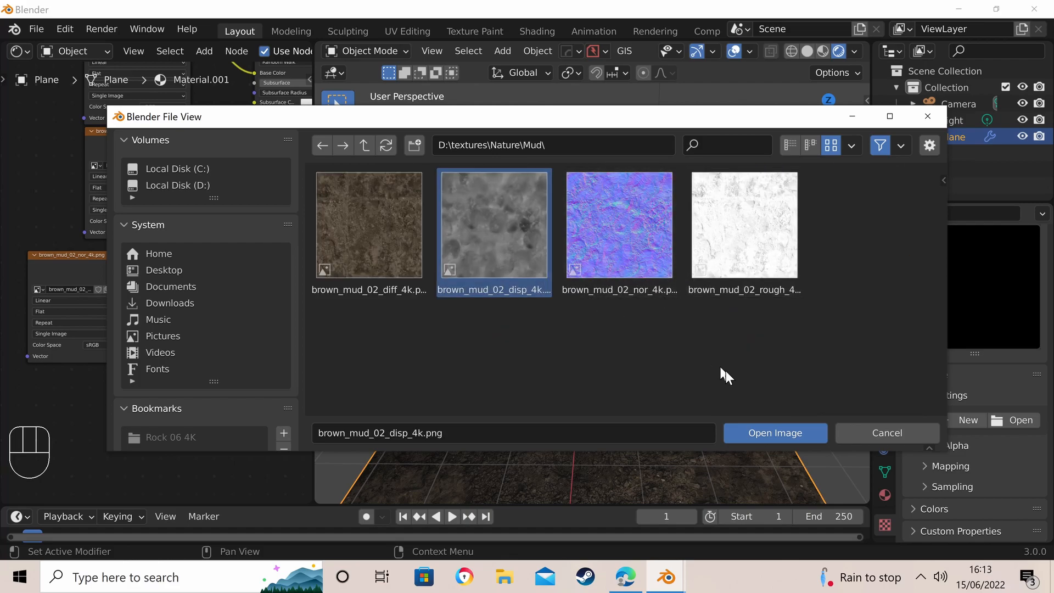
pyautogui.click(769, 433)
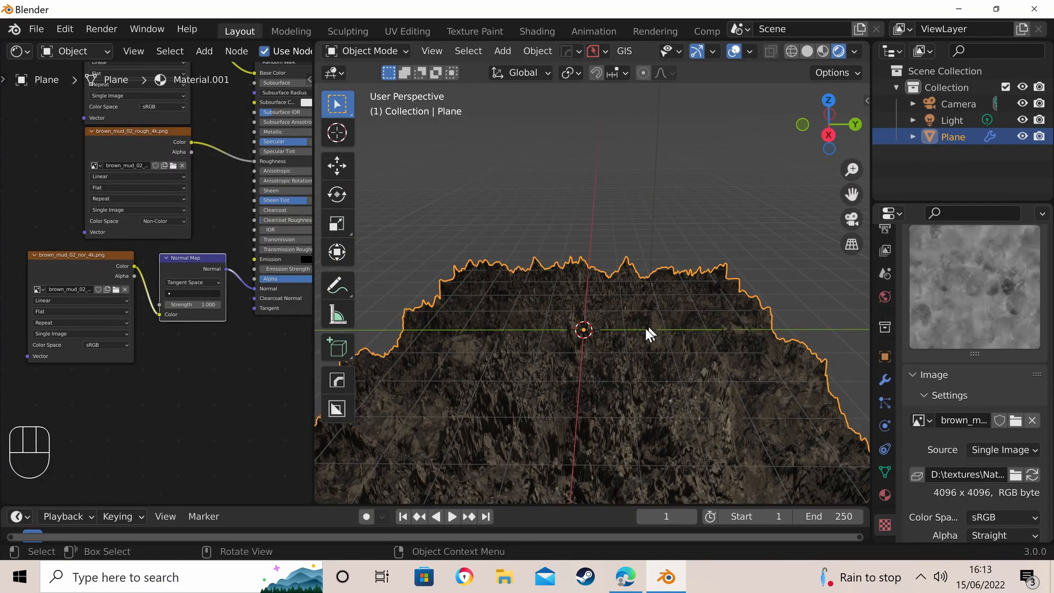
# - Return to the Displace modifier's settings and set its Strength to 0.2
pyautogui.moveTo(631, 316)
pyautogui.mouseDown(button='middle')
pyautogui.moveTo(647, 298)
pyautogui.moveTo(638, 288)
pyautogui.moveTo(611, 318)
pyautogui.moveTo(637, 316)
pyautogui.moveTo(584, 342)
pyautogui.moveTo(631, 325)
pyautogui.mouseUp(button='middle')
pyautogui.scroll(-5, 623, 305)
pyautogui.scroll(7, 623, 307)
pyautogui.scroll(2, 659, 321)
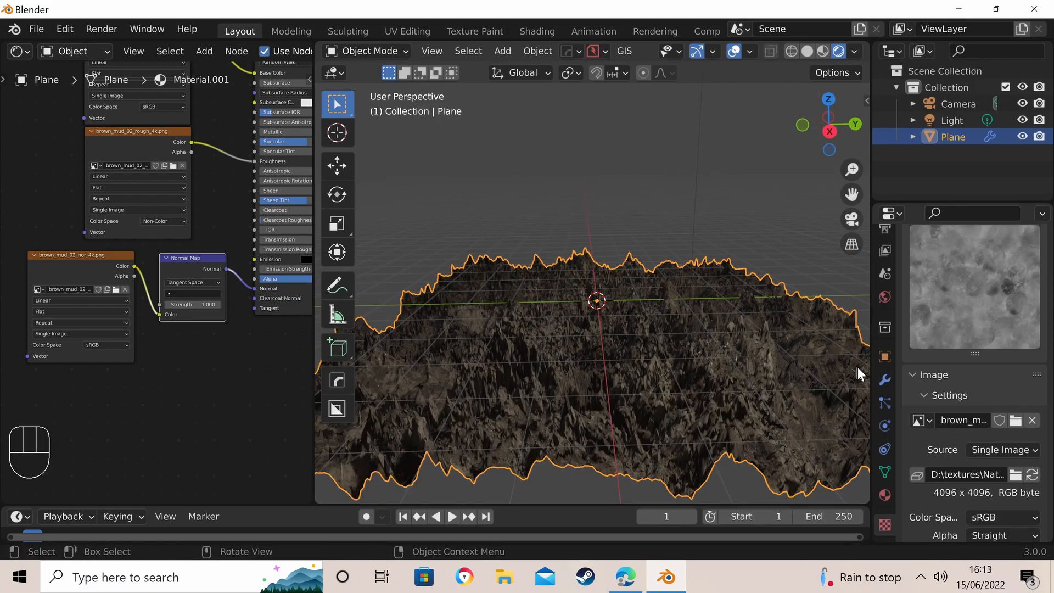
pyautogui.click(884, 380)
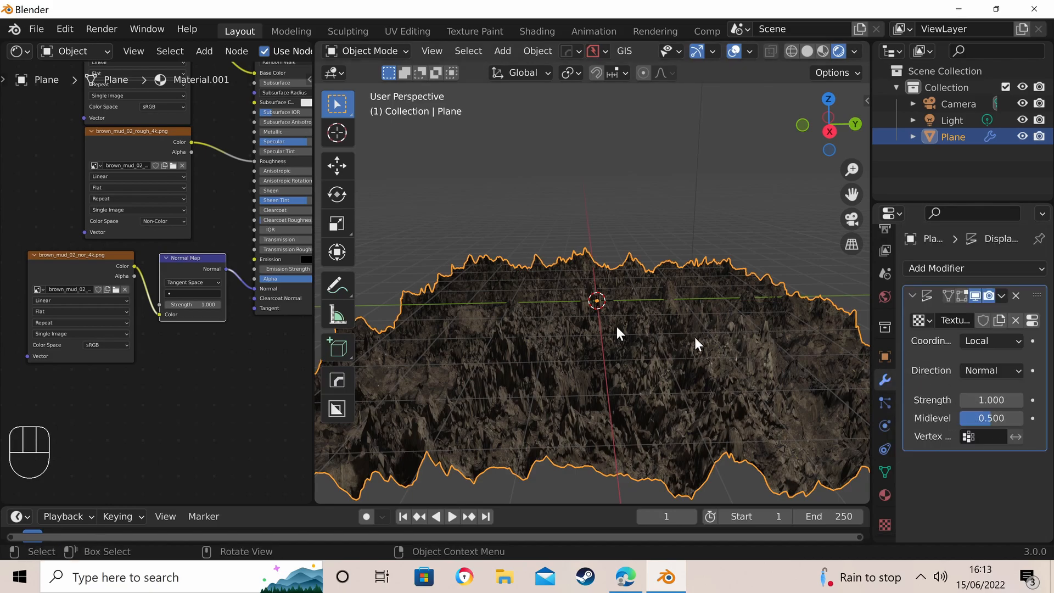
pyautogui.moveTo(584, 309); pyautogui.dragTo(733, 312, button='middle')
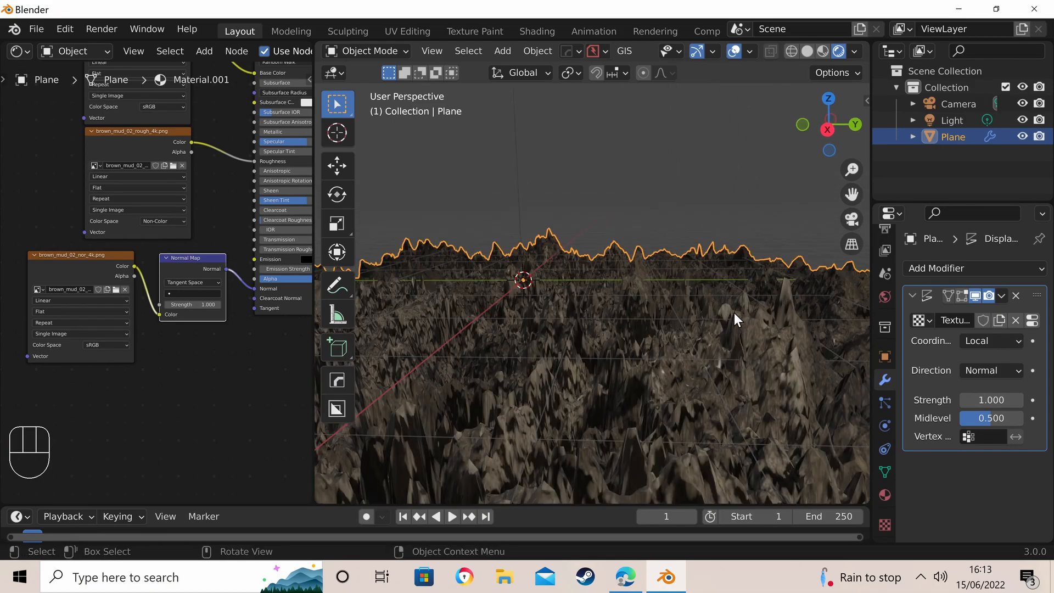
pyautogui.moveTo(1000, 400)
pyautogui.mouseDown()
pyautogui.moveTo(1032, 400)
pyautogui.moveTo(947, 400)
pyautogui.moveTo(1009, 401)
pyautogui.mouseUp()
pyautogui.click(1003, 401)
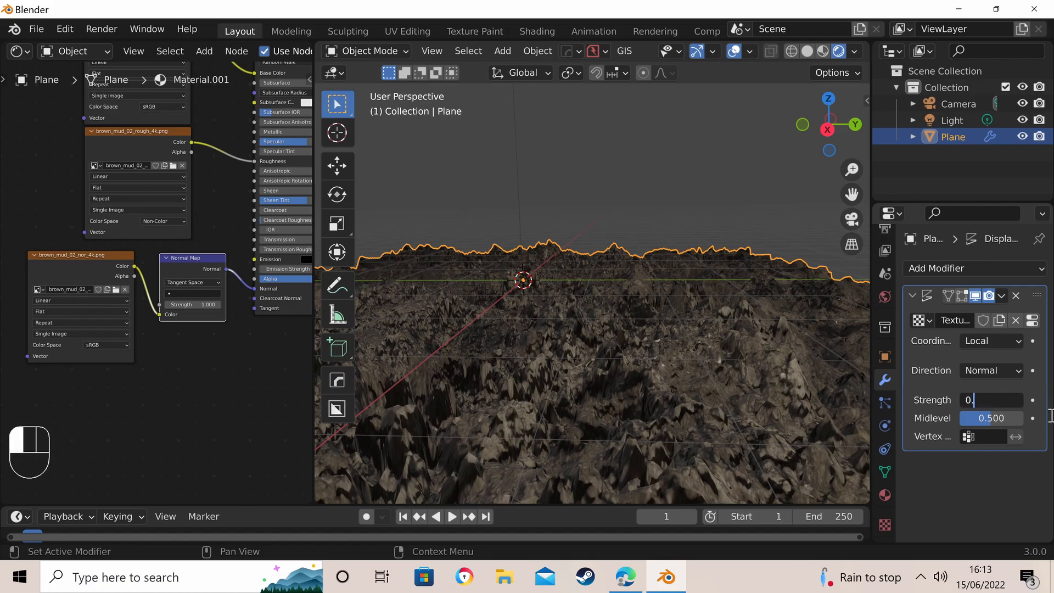
pyautogui.press('Return')
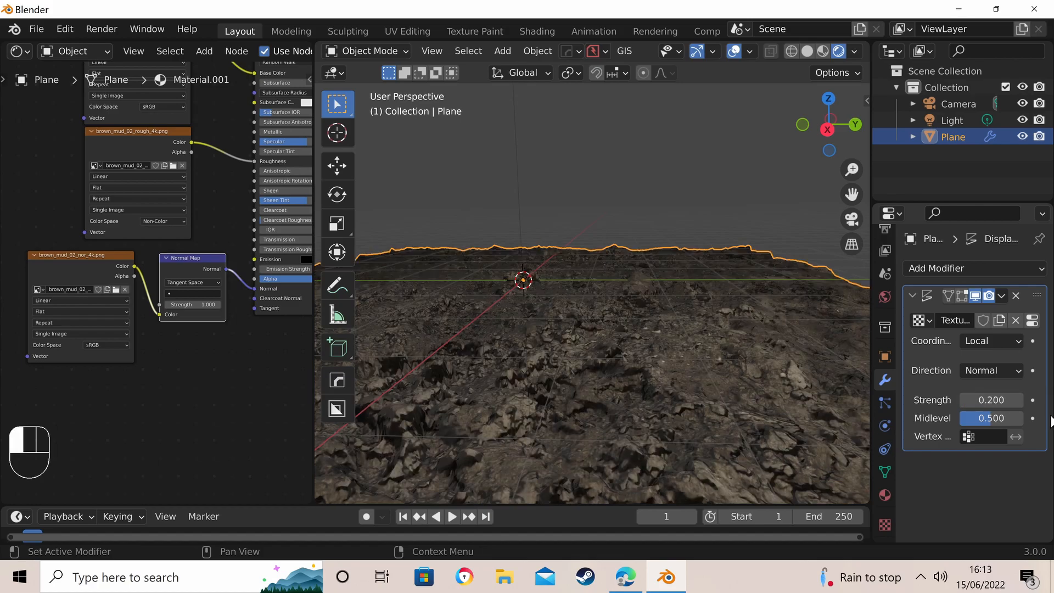
# - Lower the Displace modifier's Strength to 0.05
pyautogui.moveTo(618, 180); pyautogui.dragTo(565, 209, button='middle')
pyautogui.scroll(3, 563, 209)
pyautogui.click(989, 399)
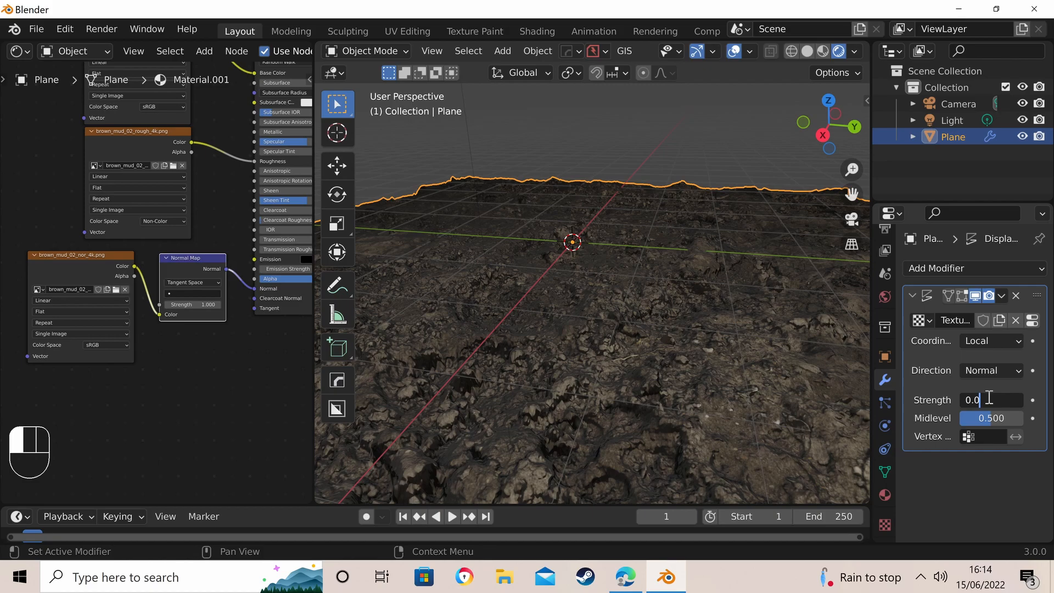
pyautogui.write('0.05')
pyautogui.press('Return')
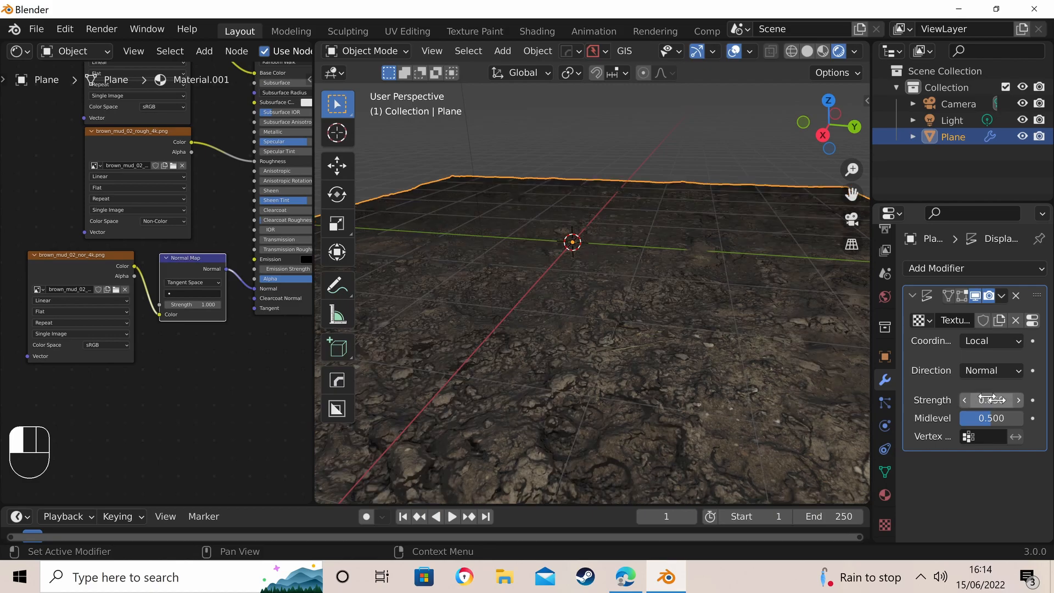
# - Set the Displace modifier's Strength to 0.08
pyautogui.moveTo(714, 274); pyautogui.dragTo(648, 278, button='middle')
pyautogui.click(992, 401)
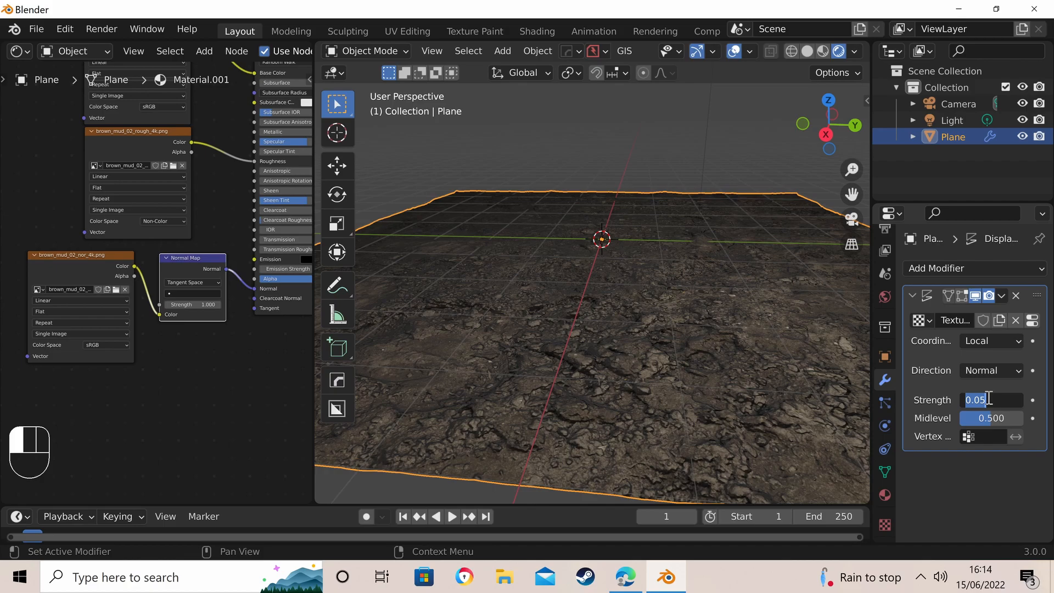
pyautogui.press('Return')
# - Inspect the displaced mud ground from low, high and close-up viewpoints to judge its relief
pyautogui.moveTo(506, 230); pyautogui.dragTo(609, 206, button='middle')
pyautogui.scroll(4, 515, 204)
pyautogui.scroll(-5, 568, 265)
pyautogui.scroll(7, 610, 207)
pyautogui.moveTo(592, 265); pyautogui.dragTo(538, 237, button='middle')
pyautogui.scroll(-5, 633, 217)
pyautogui.scroll(-3, 610, 254)
pyautogui.scroll(-2, 540, 239)
pyautogui.scroll(6, 573, 253)
pyautogui.scroll(-5, 620, 209)
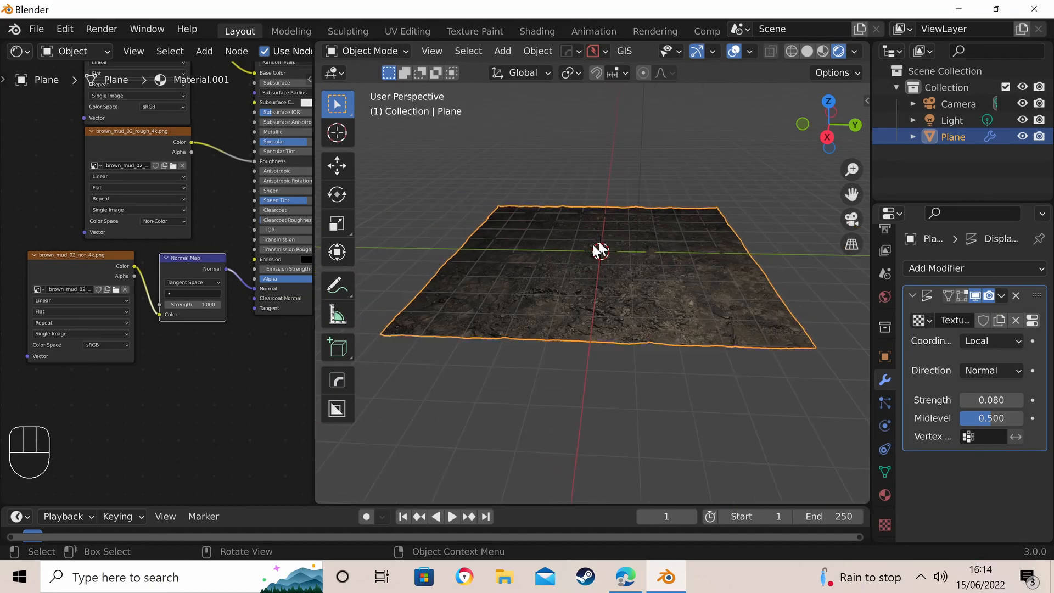
pyautogui.scroll(4, 563, 252)
pyautogui.moveTo(578, 276); pyautogui.dragTo(589, 222, button='middle')
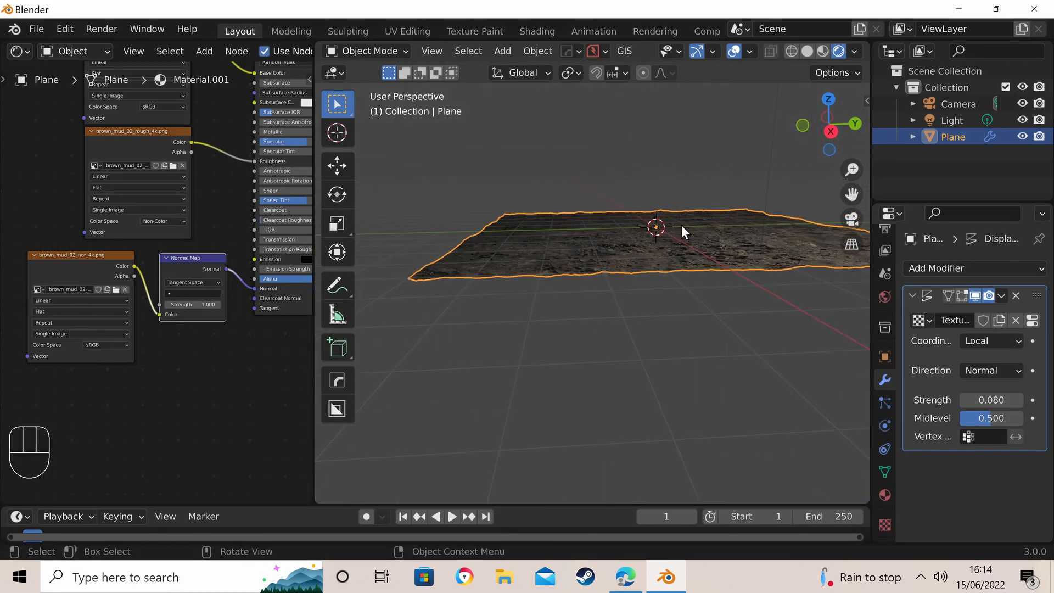
pyautogui.moveTo(681, 225); pyautogui.dragTo(658, 261, button='middle')
pyautogui.scroll(3, 659, 259)
pyautogui.scroll(-1, 578, 175)
pyautogui.scroll(5, 661, 196)
pyautogui.moveTo(672, 198); pyautogui.dragTo(628, 192, button='middle')
pyautogui.scroll(-7, 660, 179)
pyautogui.scroll(5, 660, 179)
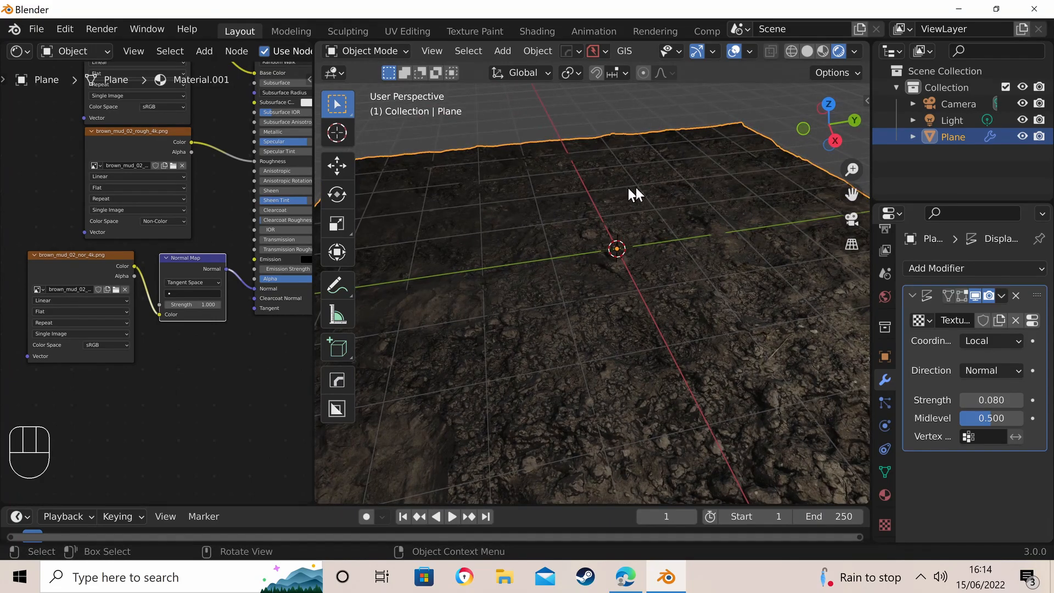
pyautogui.scroll(-6, 636, 183)
pyautogui.scroll(5, 637, 183)
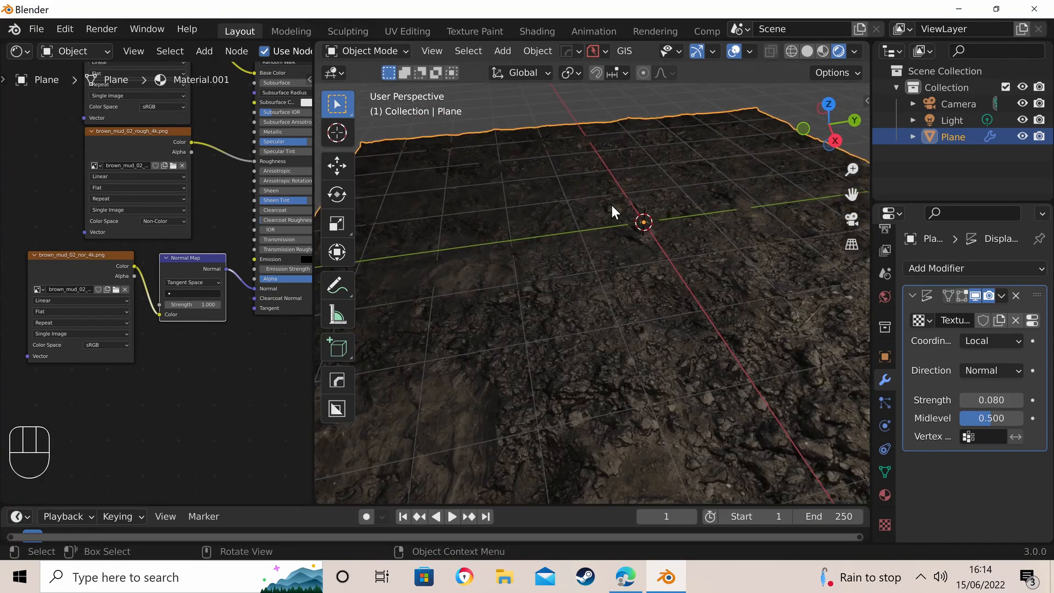